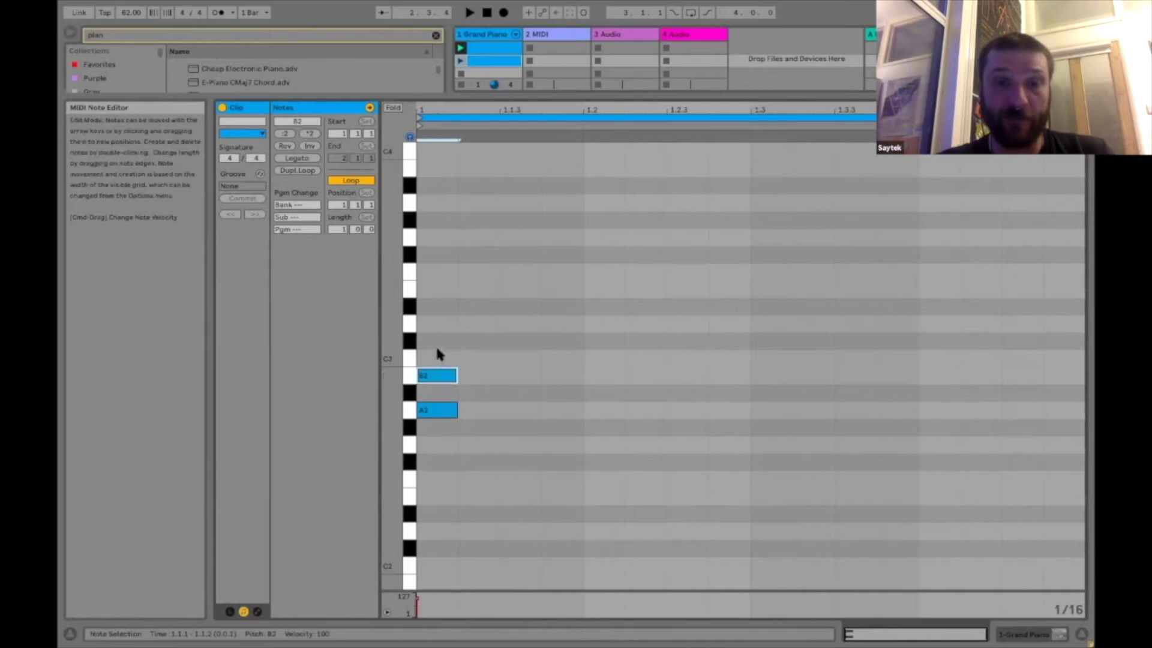
Step: Add C3, D3, E3, F3, G3 and A3 sixteenth notes at the clip start above the existing A2 and B2
double_click(437, 358)
double_click(438, 324)
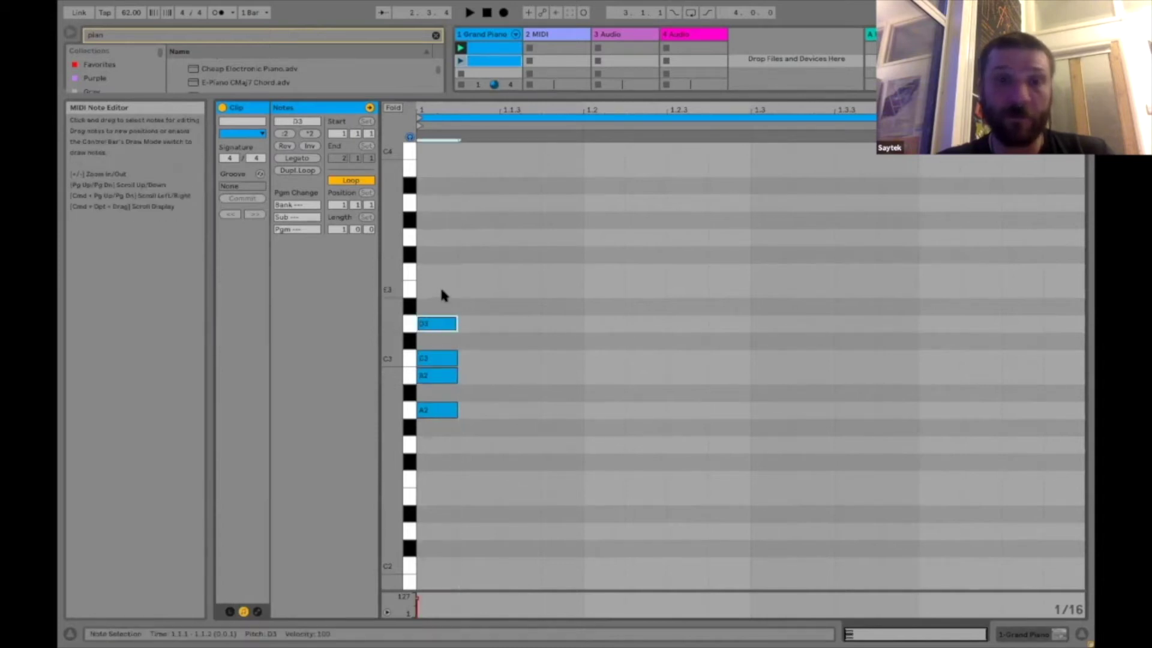
double_click(441, 290)
double_click(441, 273)
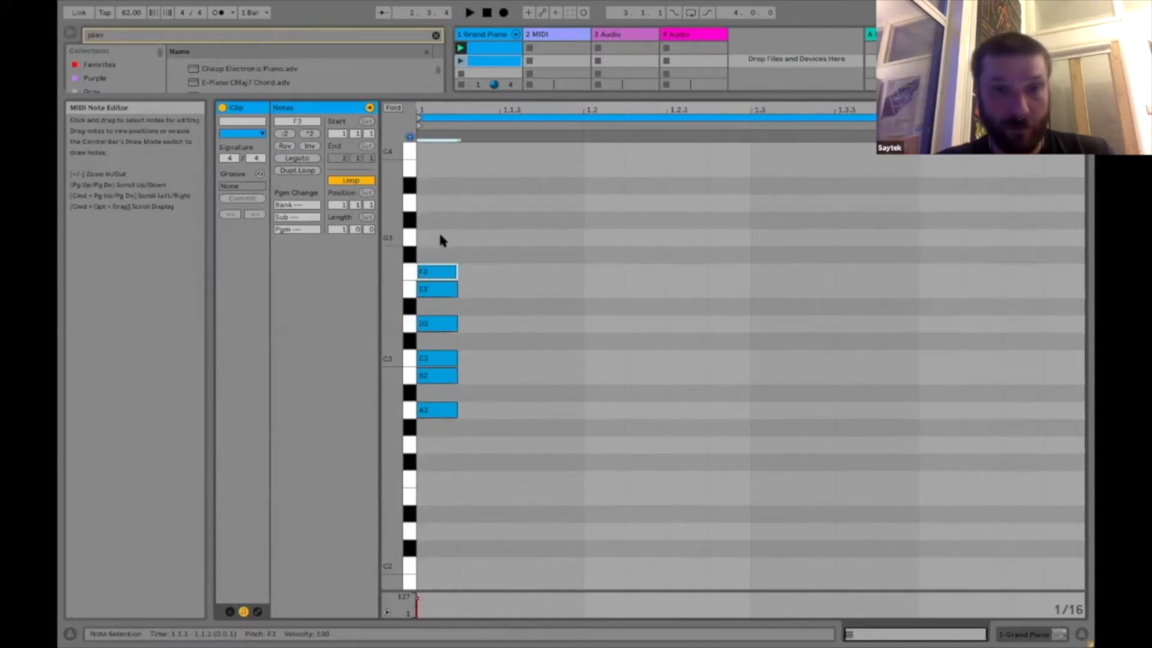
double_click(439, 237)
double_click(437, 203)
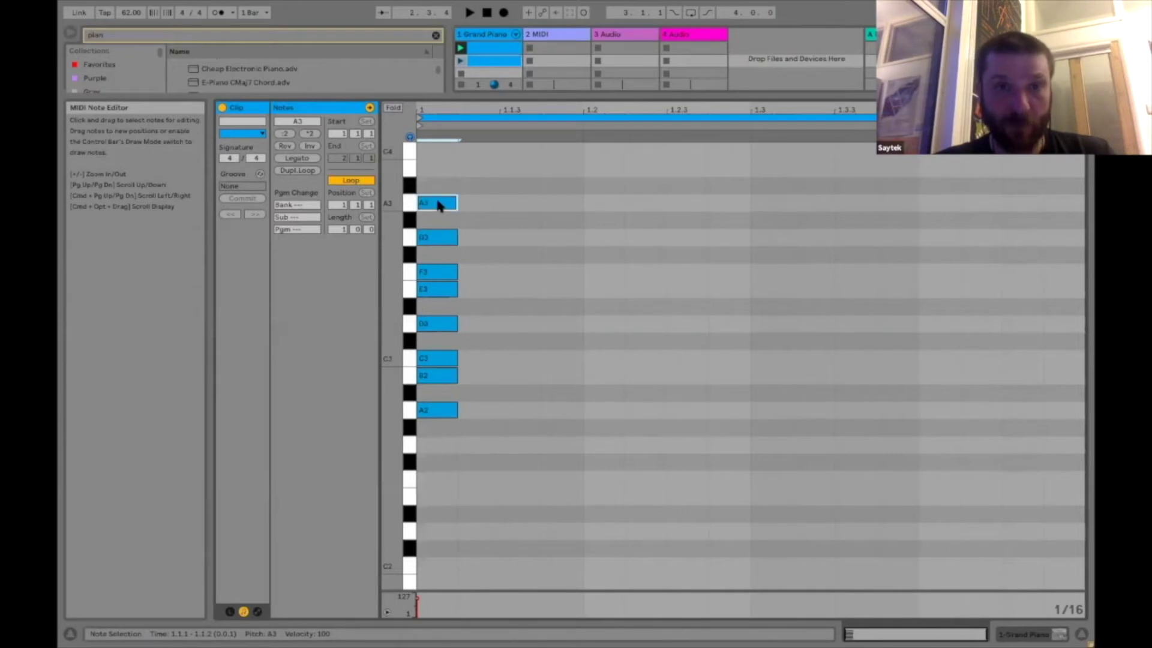
Step: Spread B2 through A3 over consecutive sixteenth positions to form an ascending scale from A2, and audition the clip
left_click_drag(439, 170, 474, 372)
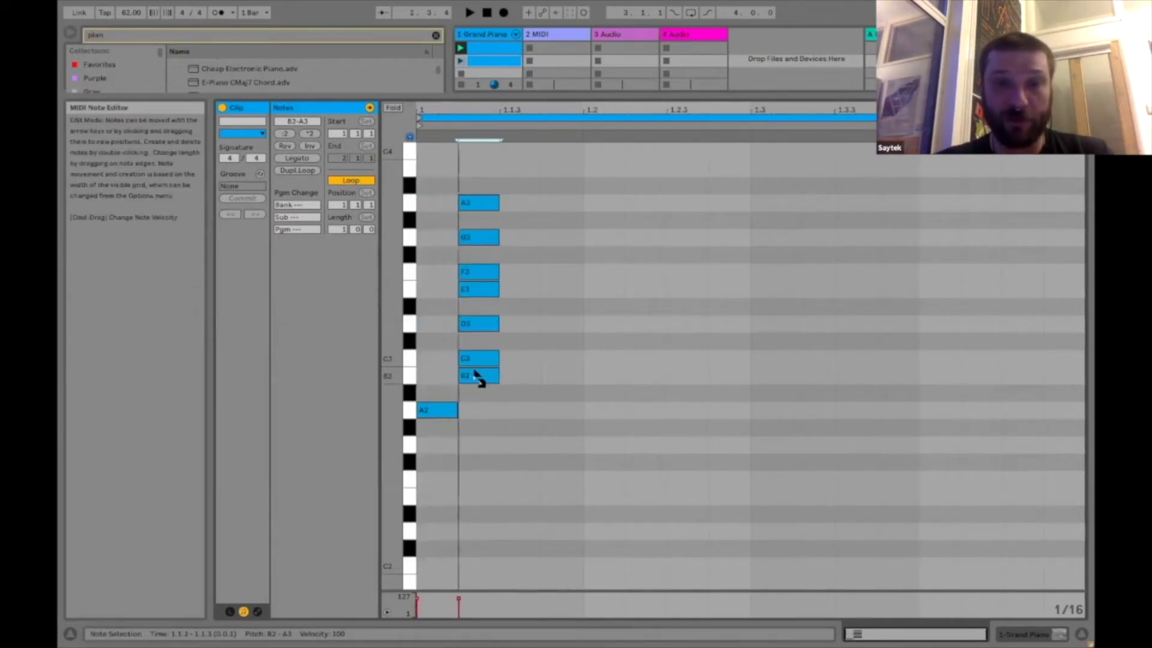
mouse_move(473, 184)
left_mouse_down()
mouse_move(472, 352)
mouse_move(470, 342)
mouse_move(515, 360)
mouse_move(558, 326)
left_mouse_up()
left_click(543, 337)
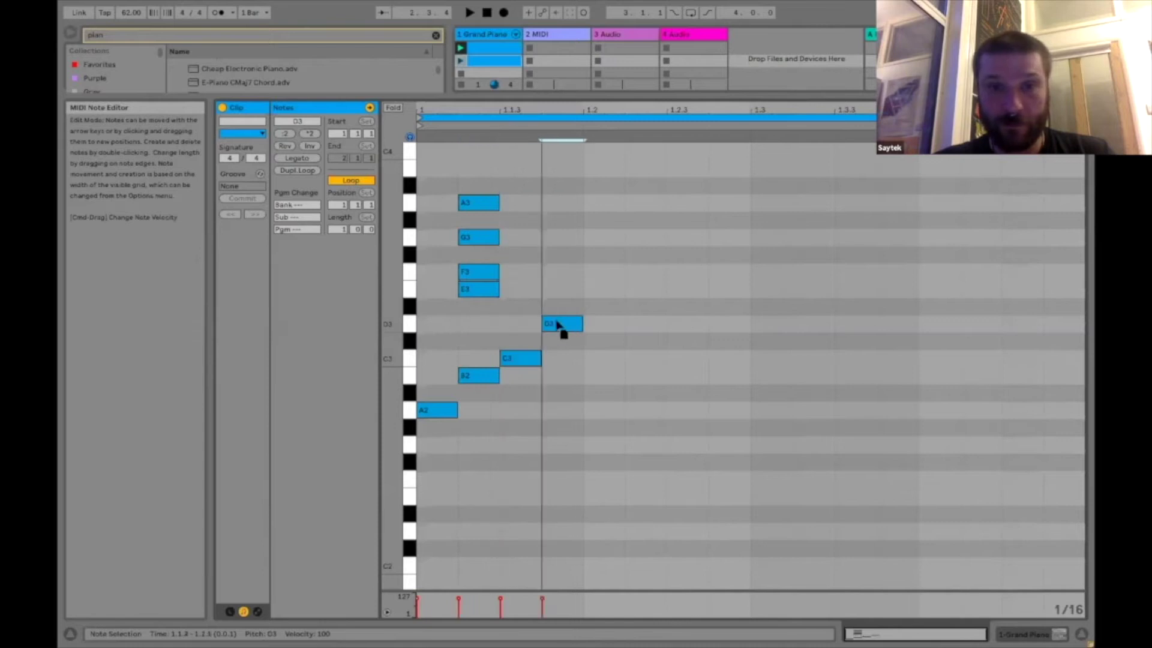
left_click_drag(470, 293, 599, 293)
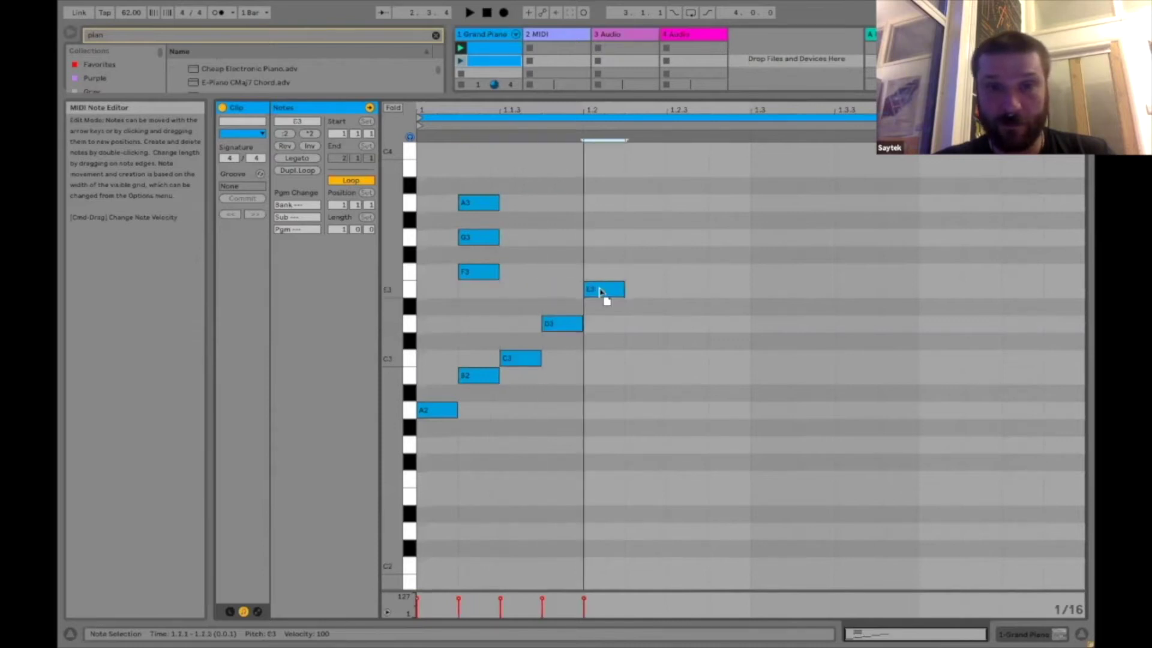
left_click_drag(480, 271, 665, 278)
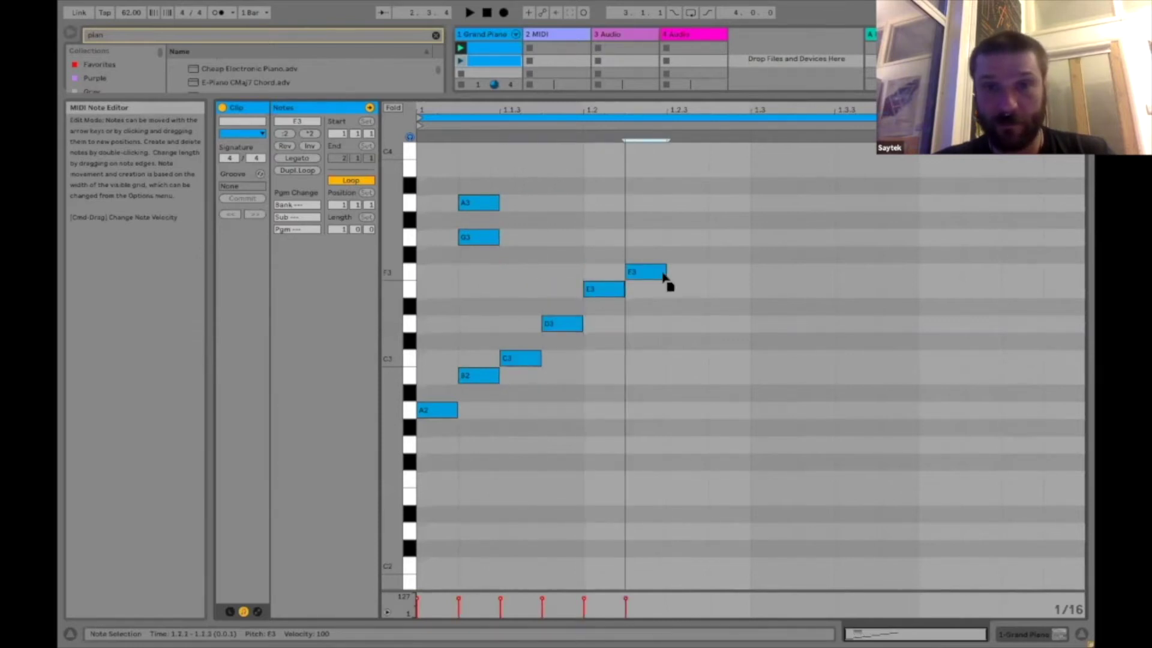
left_click_drag(479, 243, 678, 238)
left_click(464, 204)
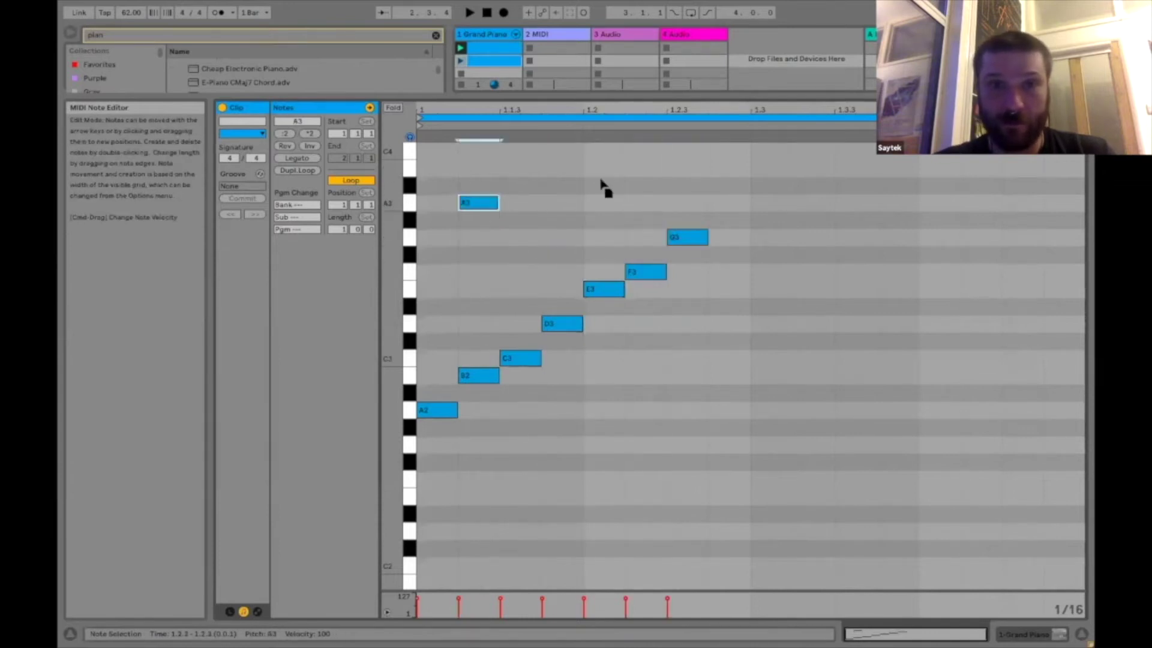
left_click_drag(603, 188, 704, 203)
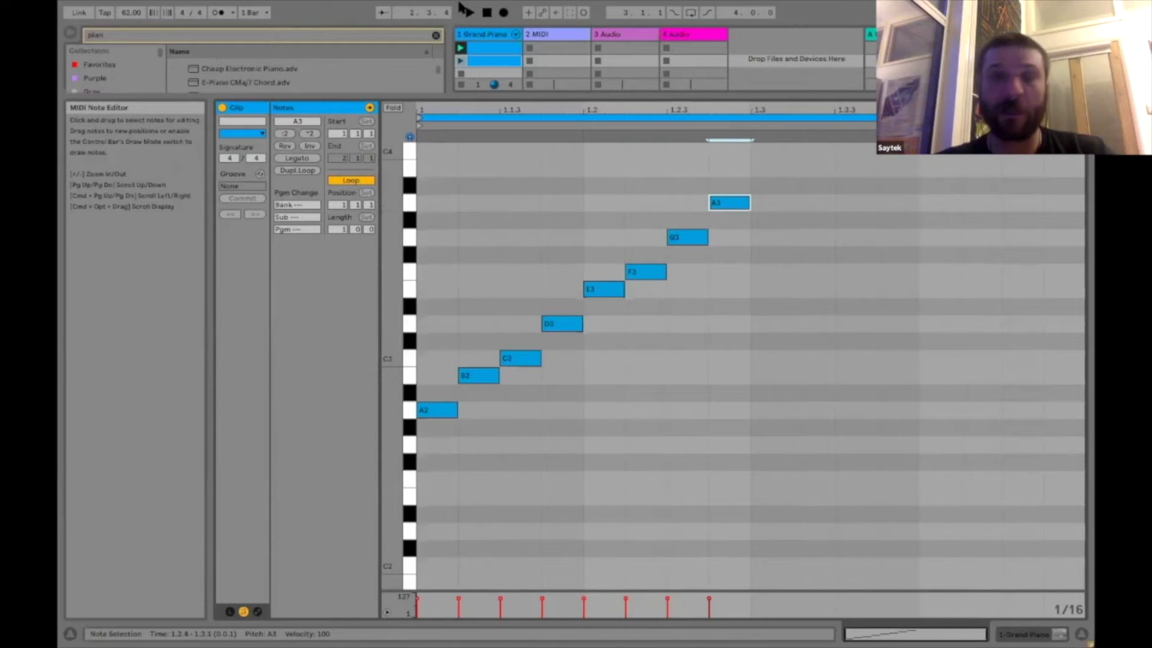
left_click(462, 61)
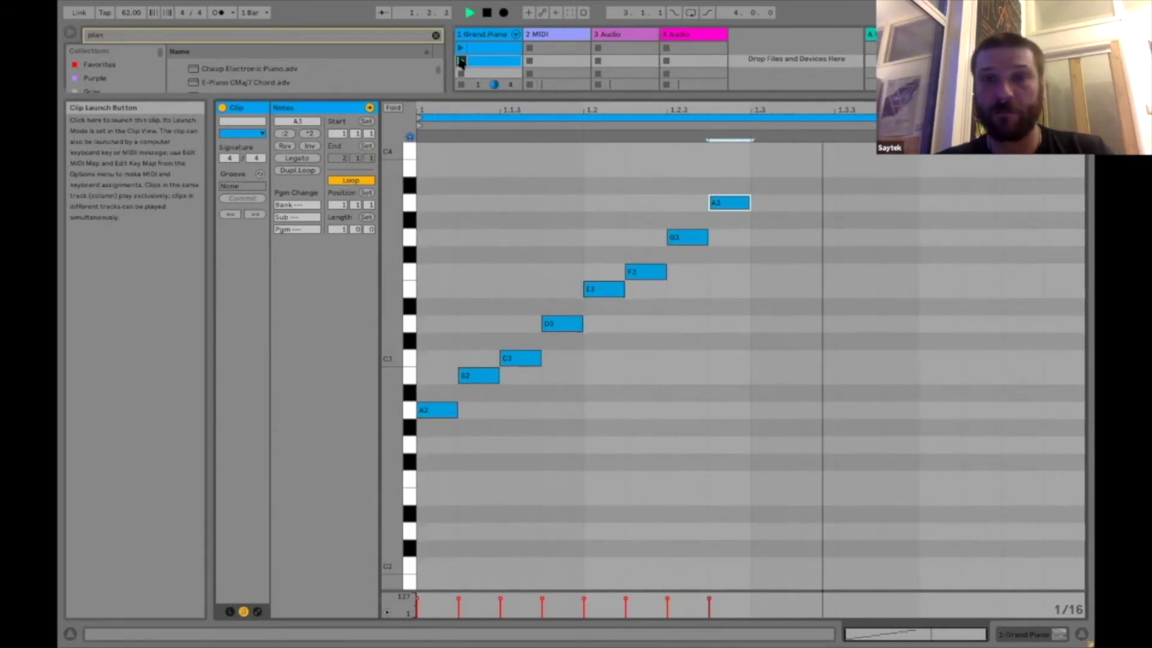
key("space")
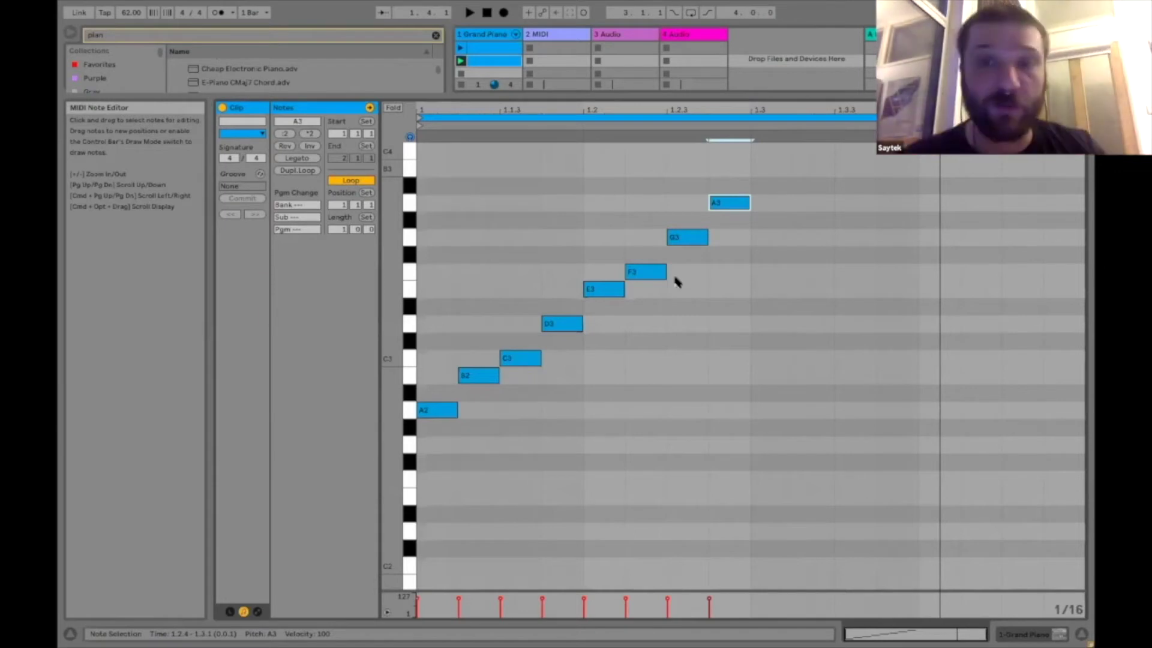
Step: Transpose the whole ascending scale down so it runs from D2 to D3, and launch the clip
left_click(743, 165)
left_click_drag(751, 163, 423, 540)
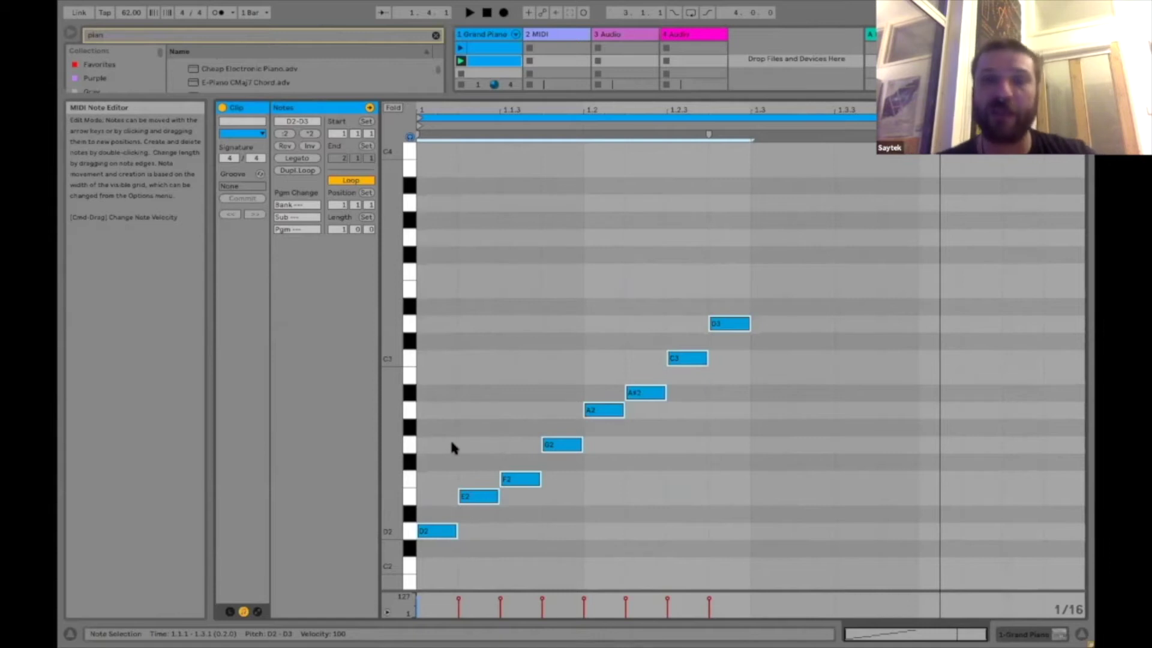
left_click(461, 60)
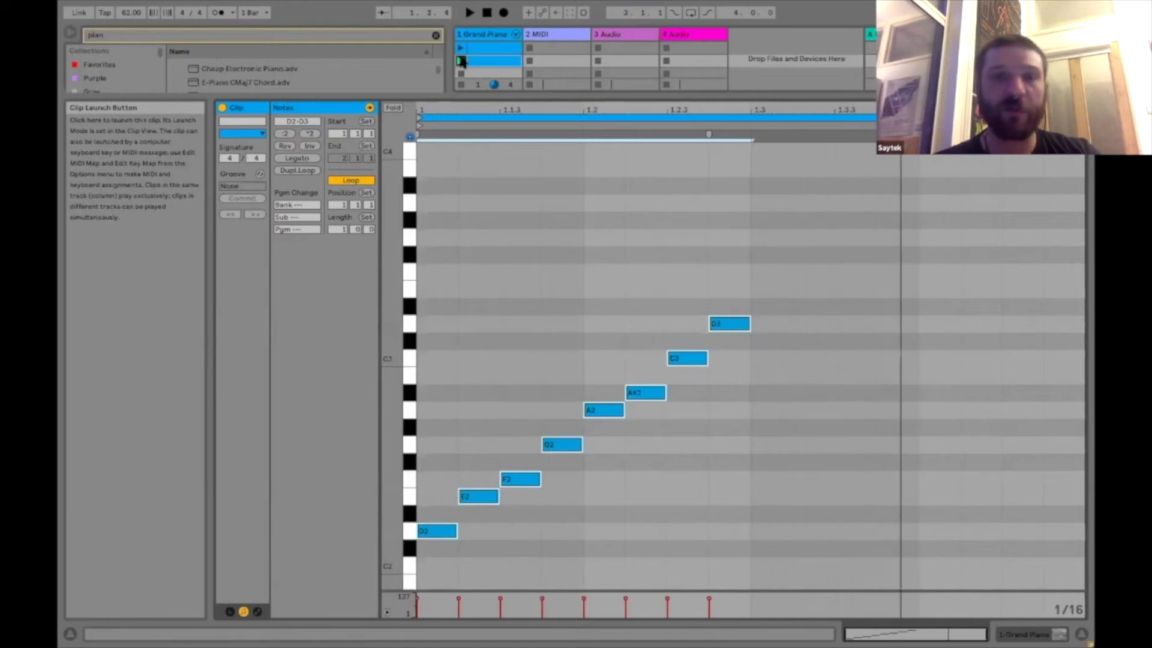
Step: Move E2, F2, G2, A2, A#2, C3 and D3 to the clip start, stacking all scale notes at 1.1.1
scroll(522, 262, "down", 3)
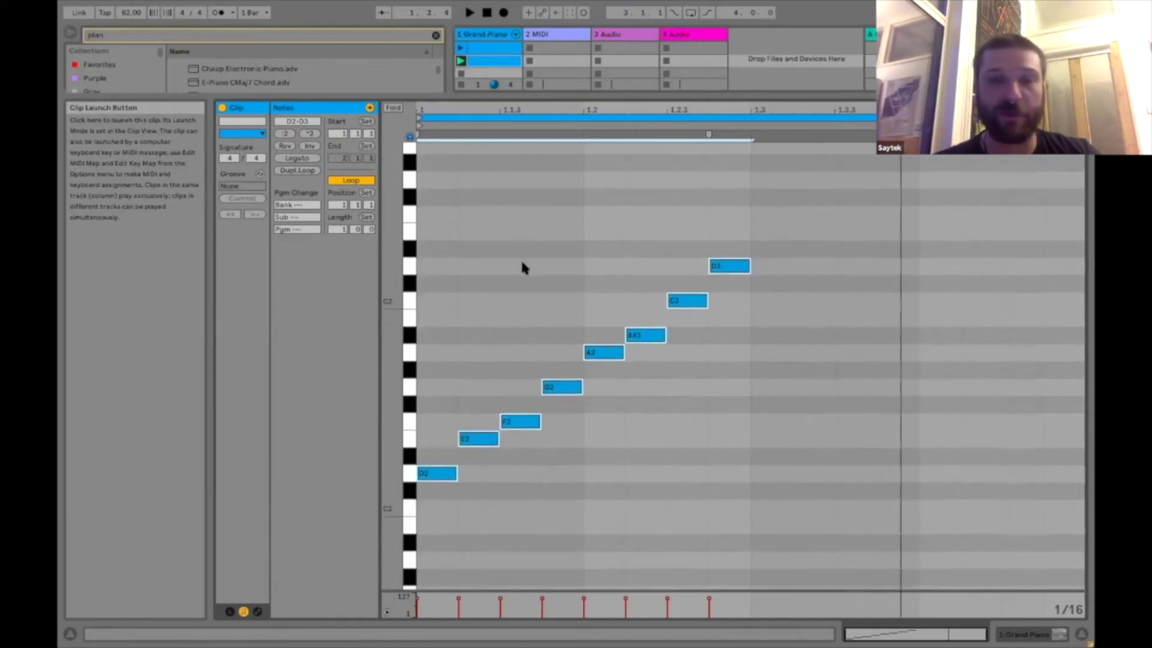
scroll(610, 265, "down", 2)
left_click_drag(727, 210, 437, 433)
left_click(758, 193)
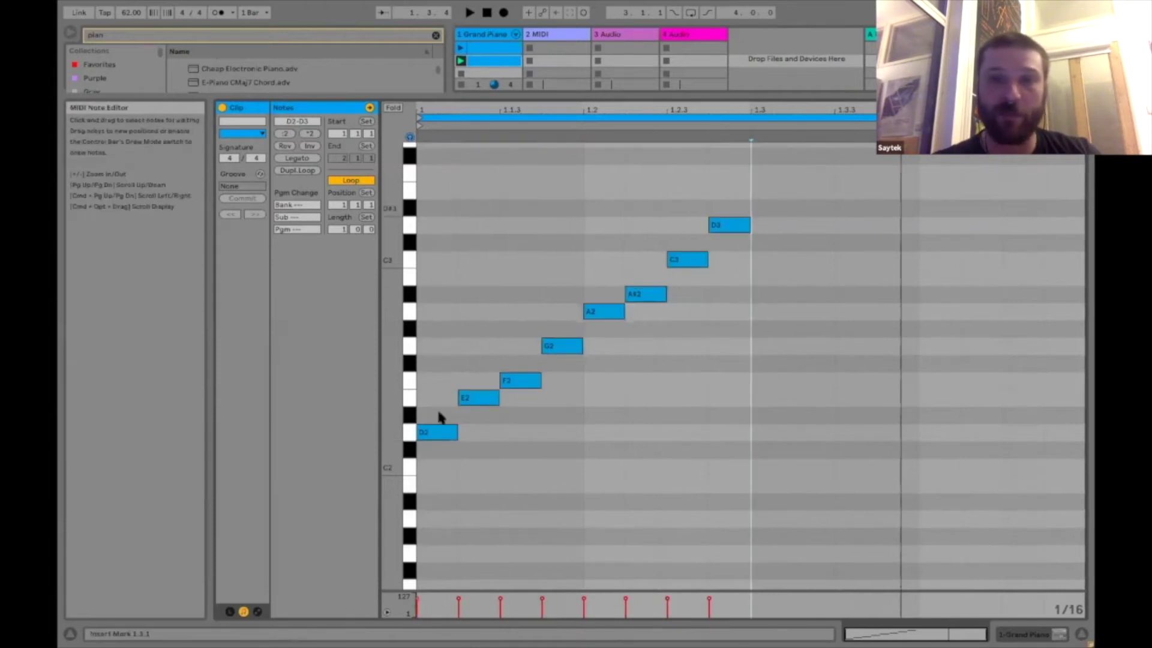
left_click(469, 399)
left_click_drag(470, 401, 429, 399)
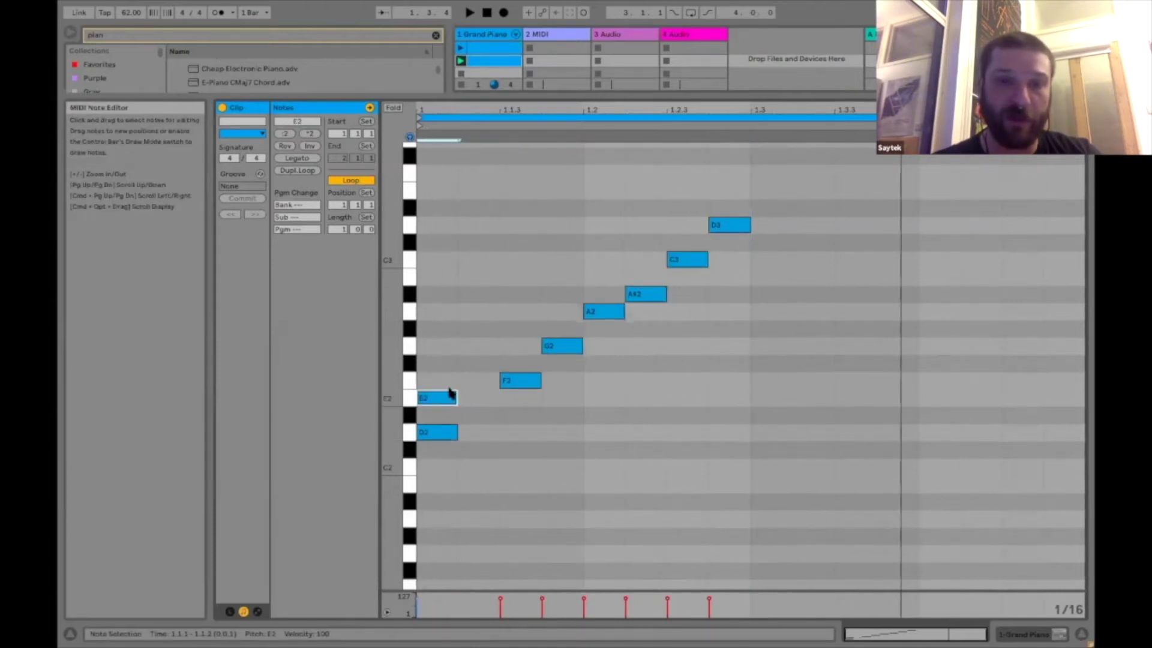
left_click_drag(514, 379, 441, 384)
left_click_drag(568, 346, 455, 360)
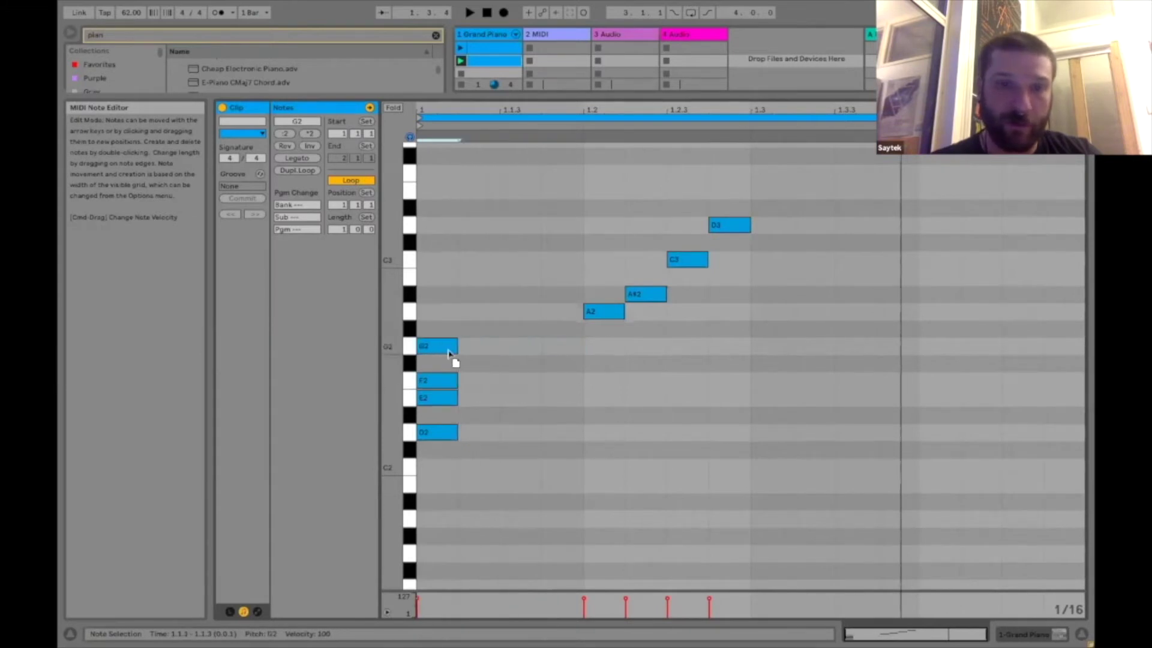
left_click_drag(606, 312, 476, 315)
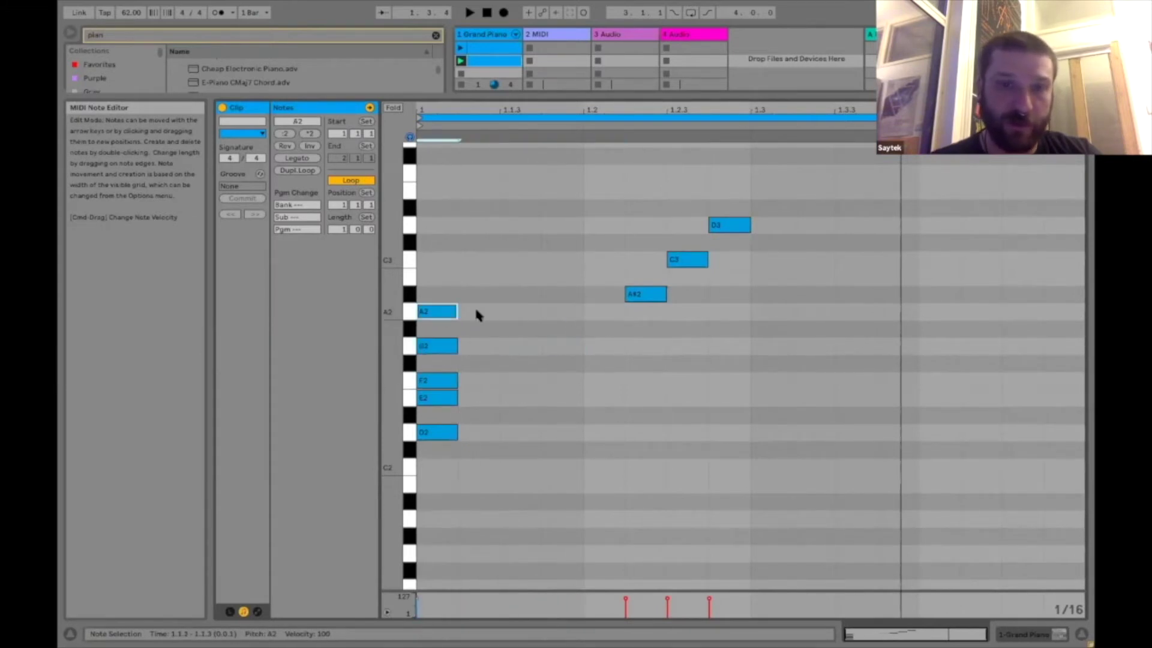
left_click_drag(637, 294, 443, 301)
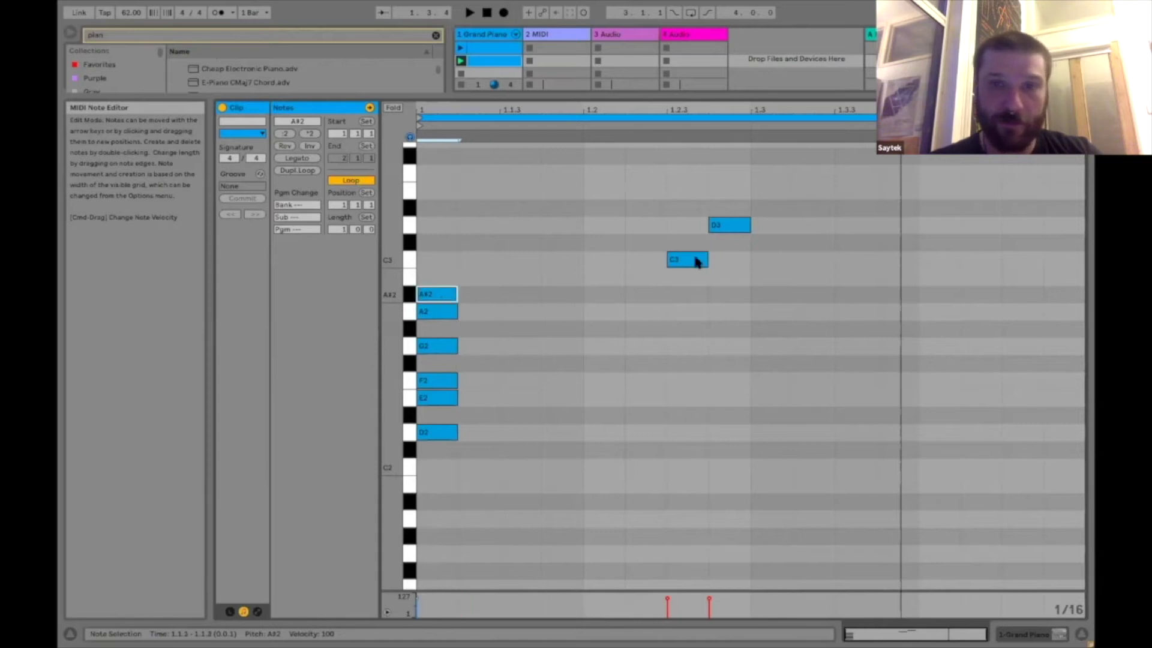
left_click_drag(698, 262, 447, 264)
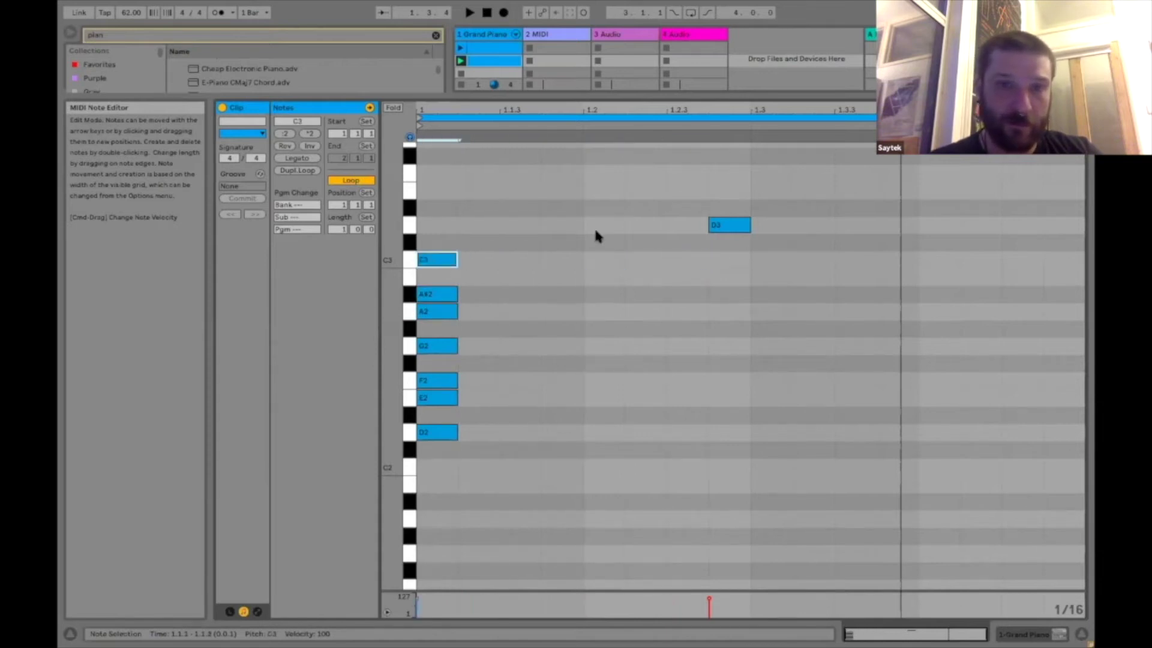
left_click_drag(736, 226, 435, 309)
Step: Fold and unfold the note editor's rows, and transpose the stacked scale down so it spans D2 to D3
scroll(529, 332, "up", 5)
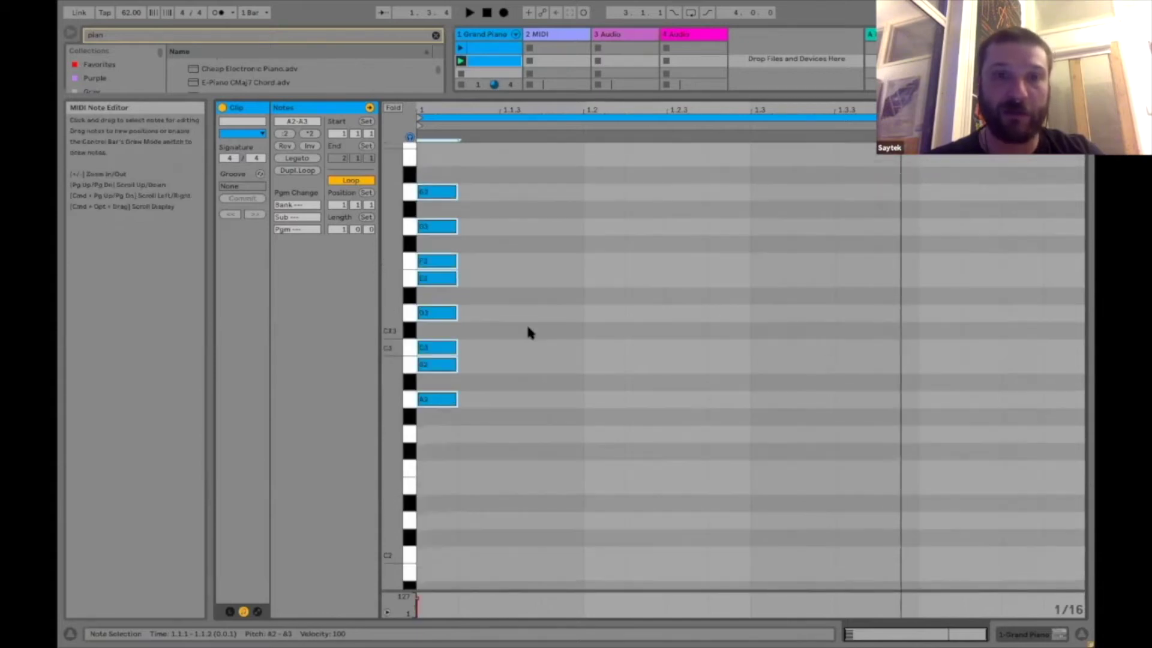
scroll(528, 327, "up", 2)
left_click(393, 109)
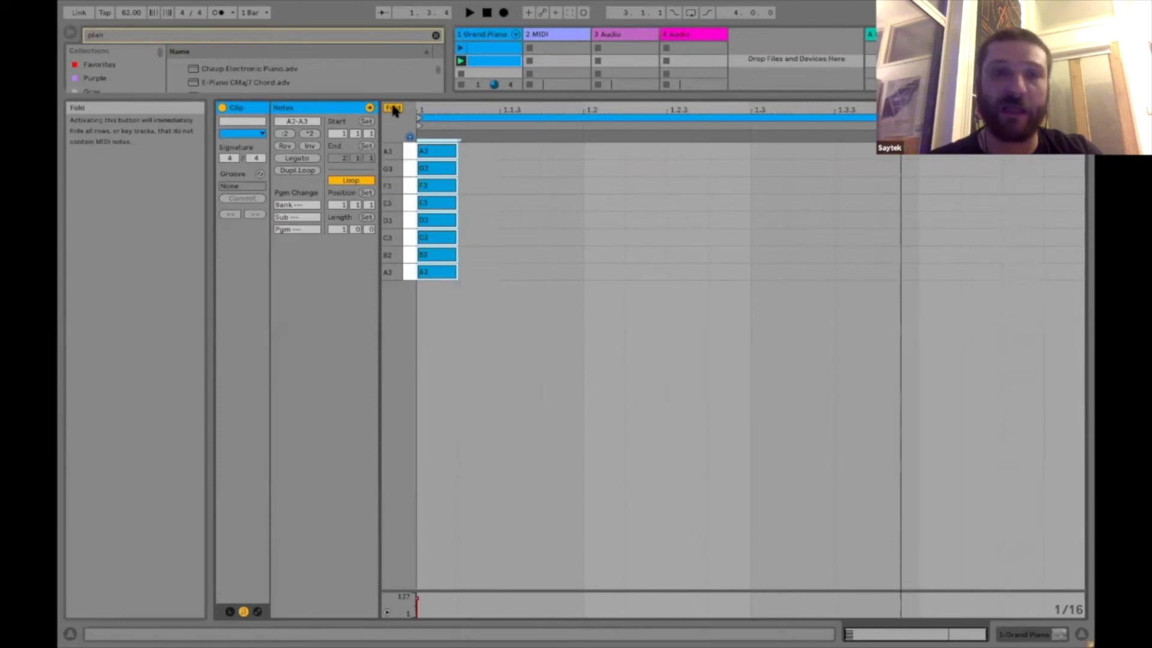
left_click(393, 108)
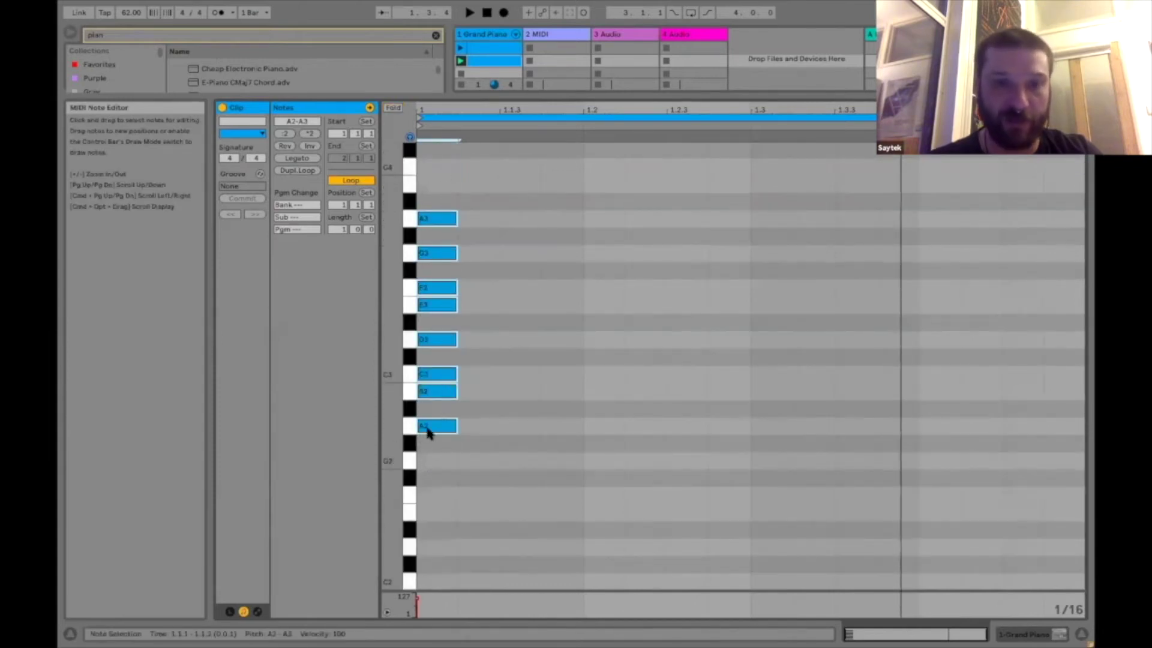
left_click_drag(428, 431, 419, 547)
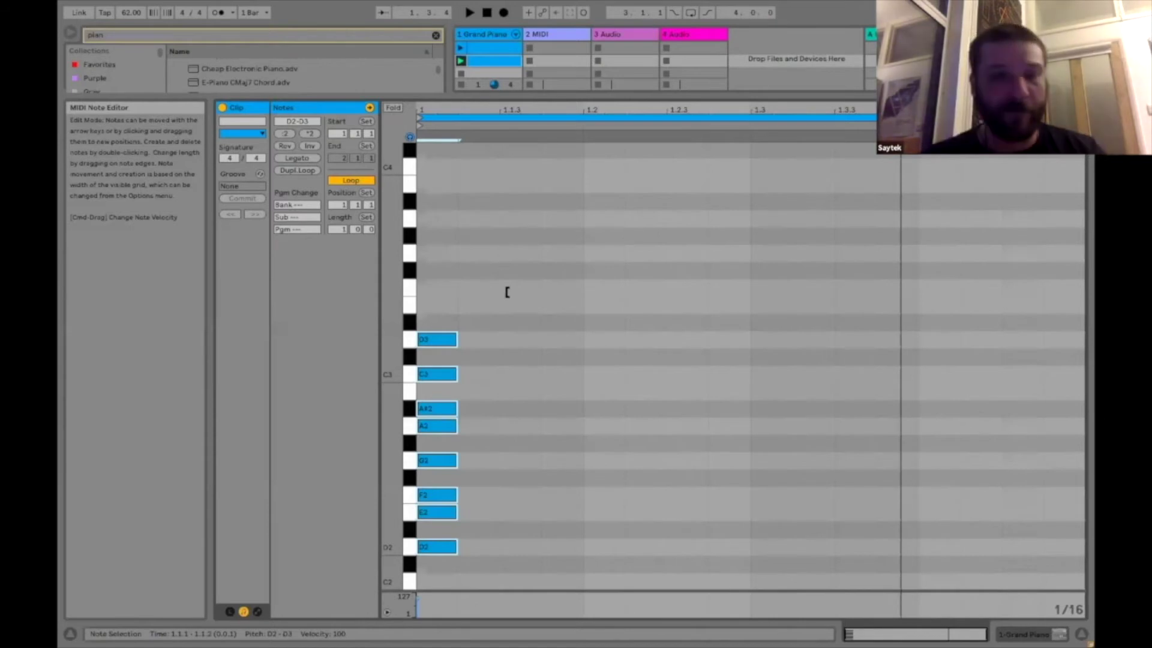
left_click(533, 294)
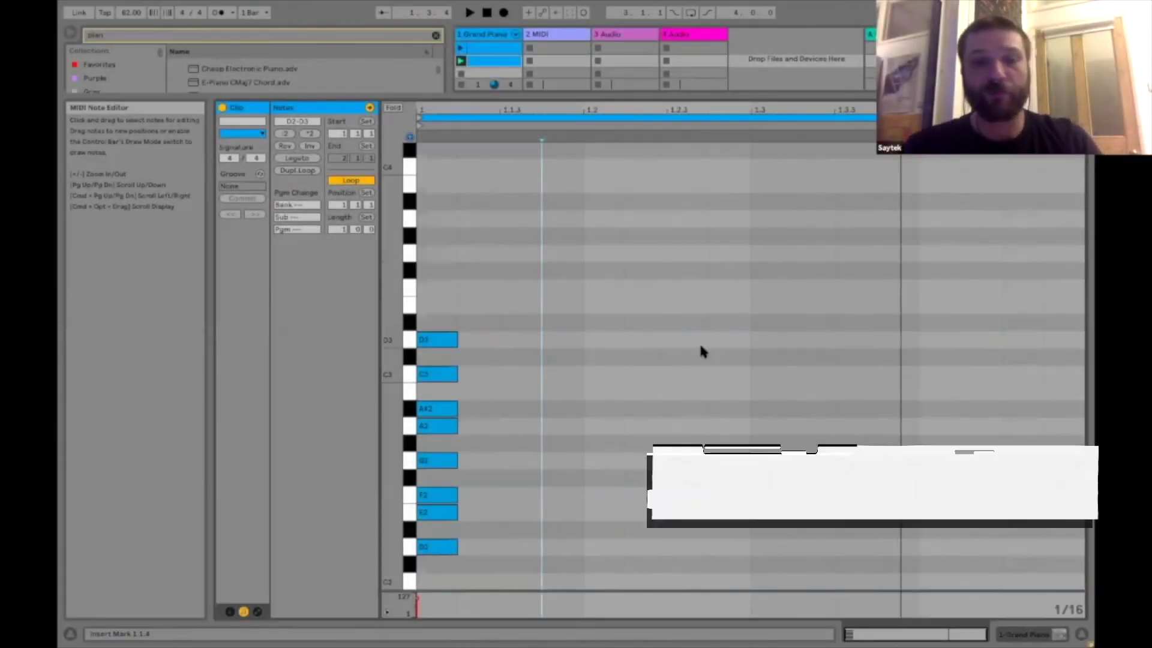
Step: Duplicate the stacked scale twice, shifting each copy down another octave to span D1 to D2 and D0 to D1
scroll(700, 346, "down", 4)
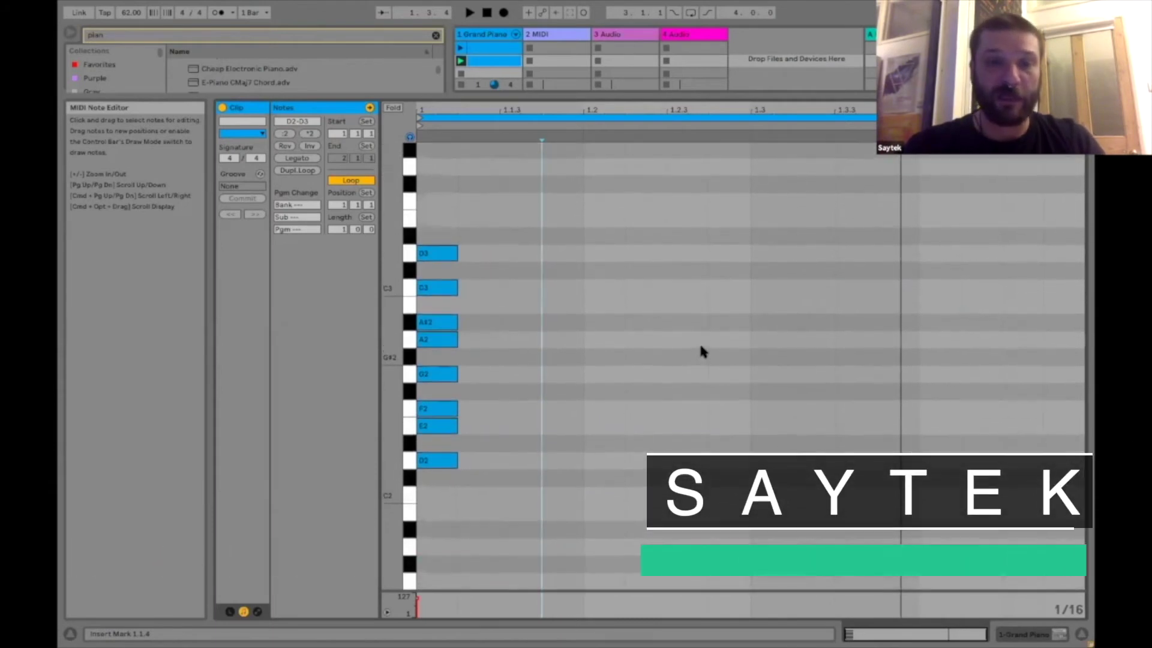
left_click(443, 254)
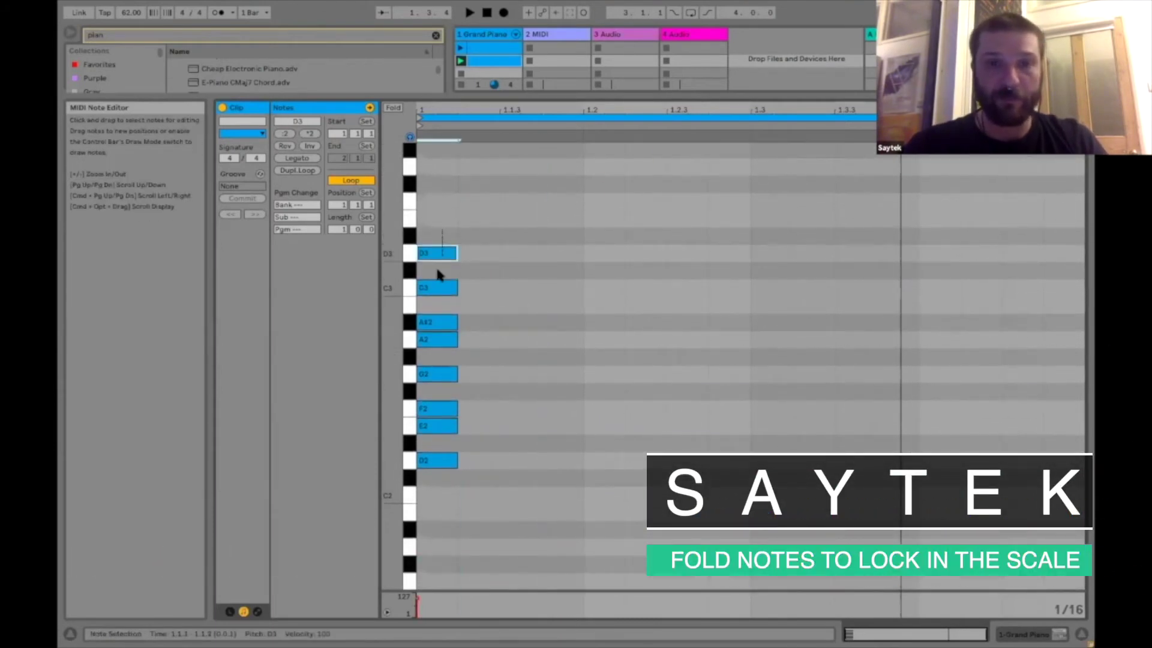
left_click_drag(438, 275, 428, 467)
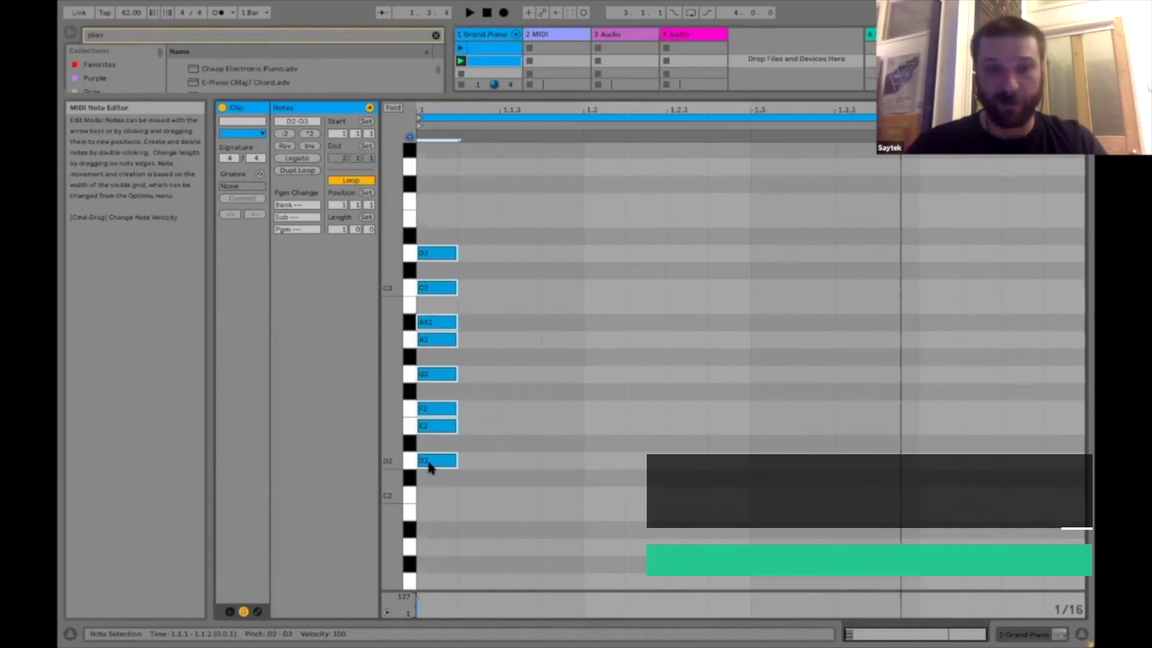
key("super+d")
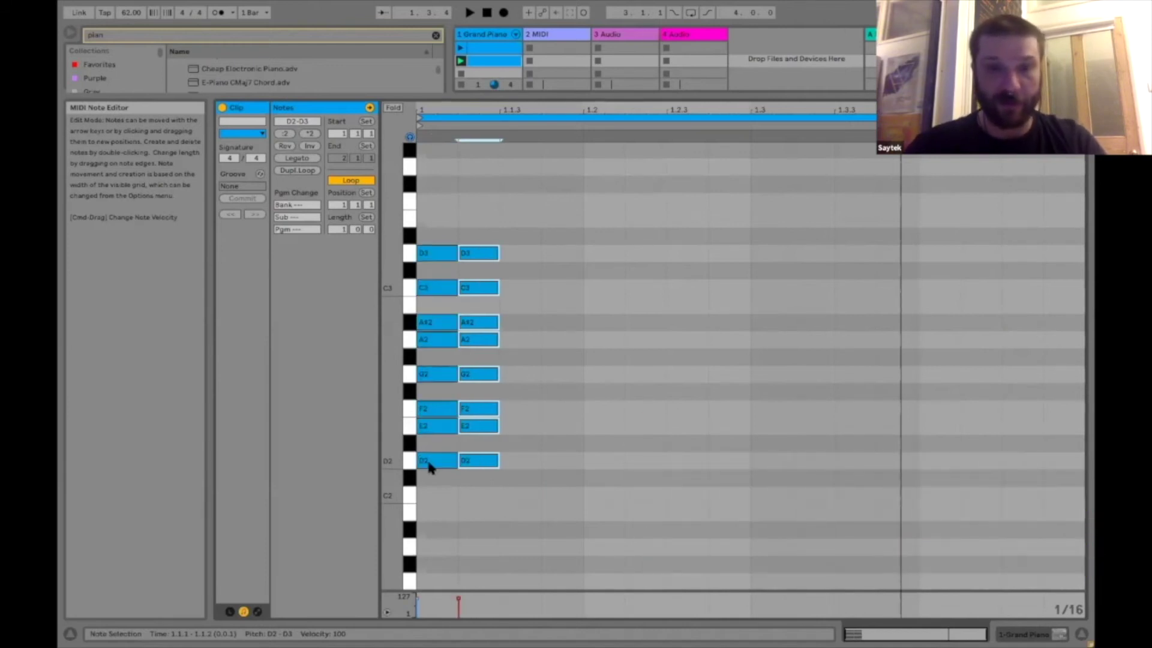
key("shift+Down")
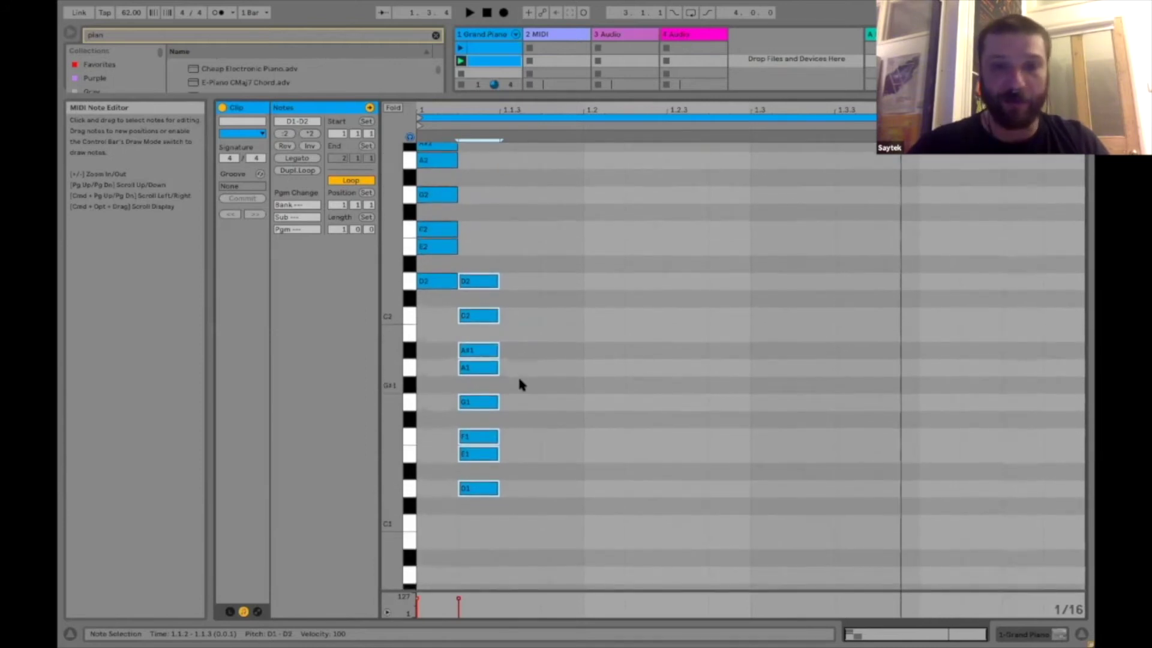
key("ctrl+d")
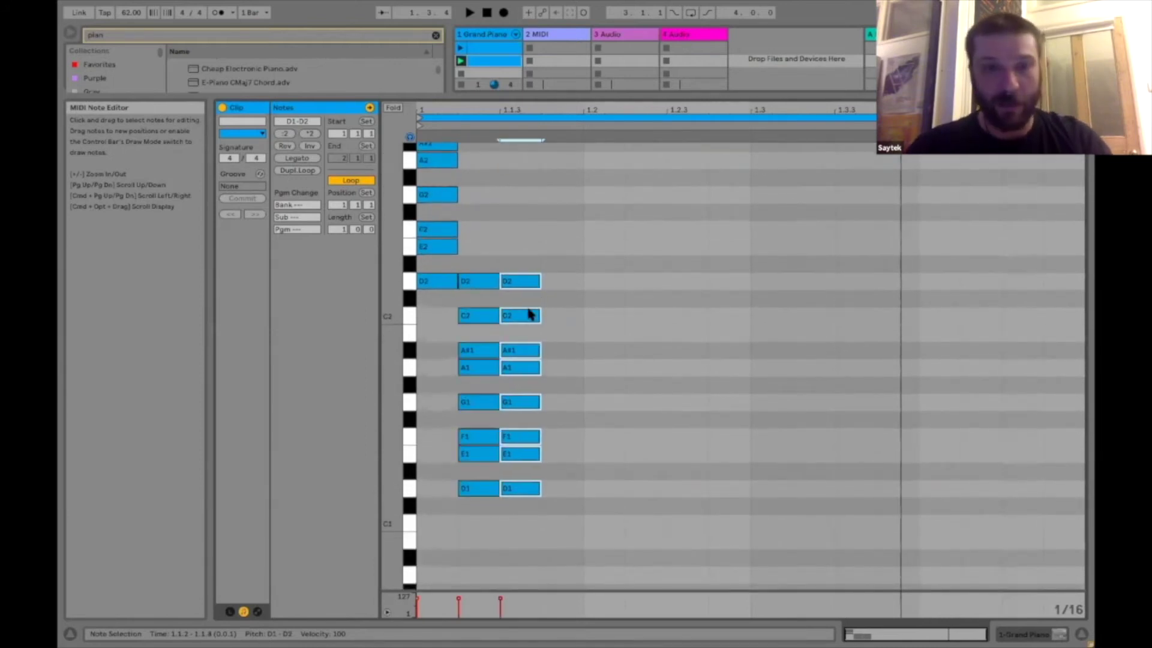
key("shift+Down")
Step: Duplicate the original D2 to D3 stack and shift the copy up one octave to span D3 to D4
scroll(527, 304, "up", 5)
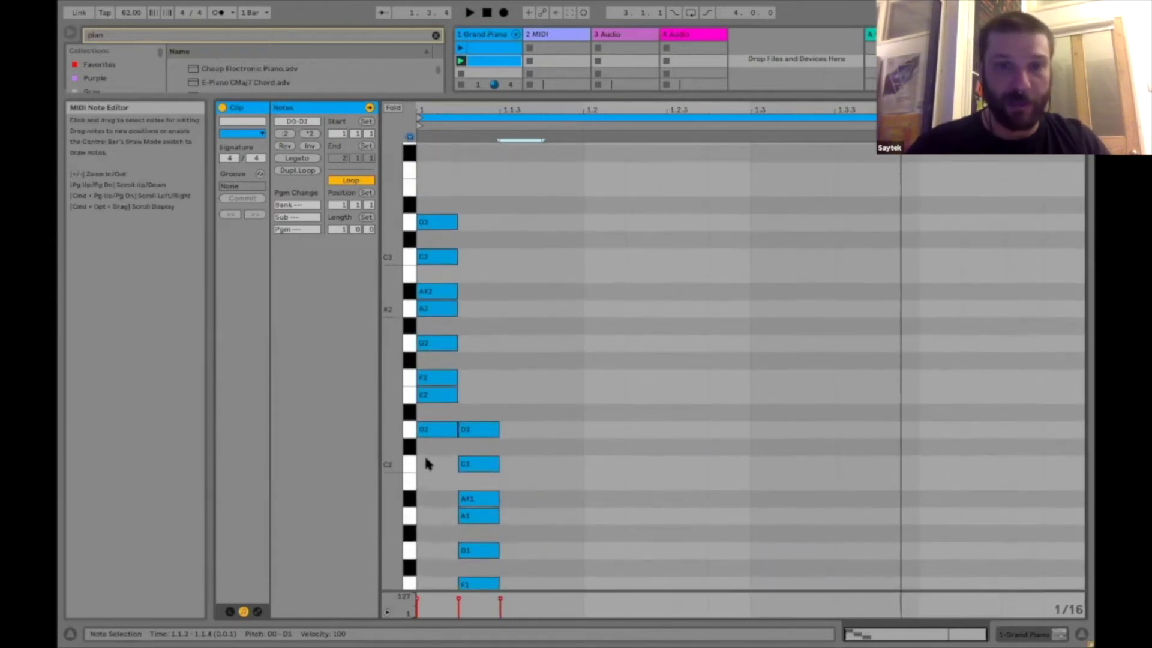
left_click(426, 459)
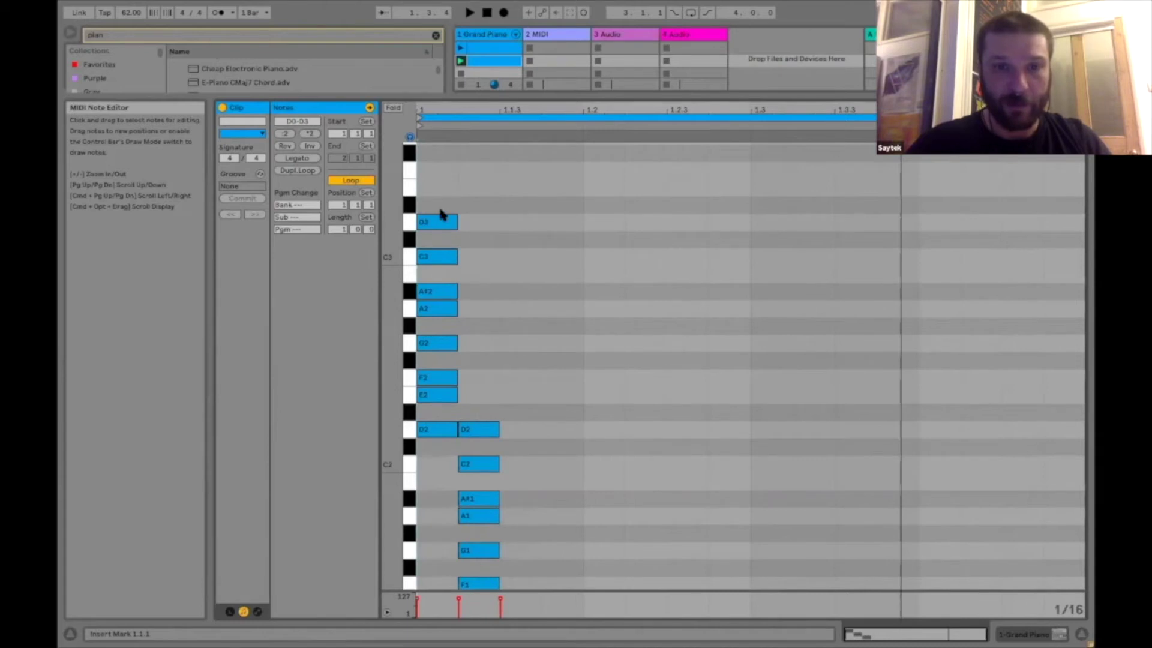
left_click_drag(438, 206, 438, 450)
key("super+d")
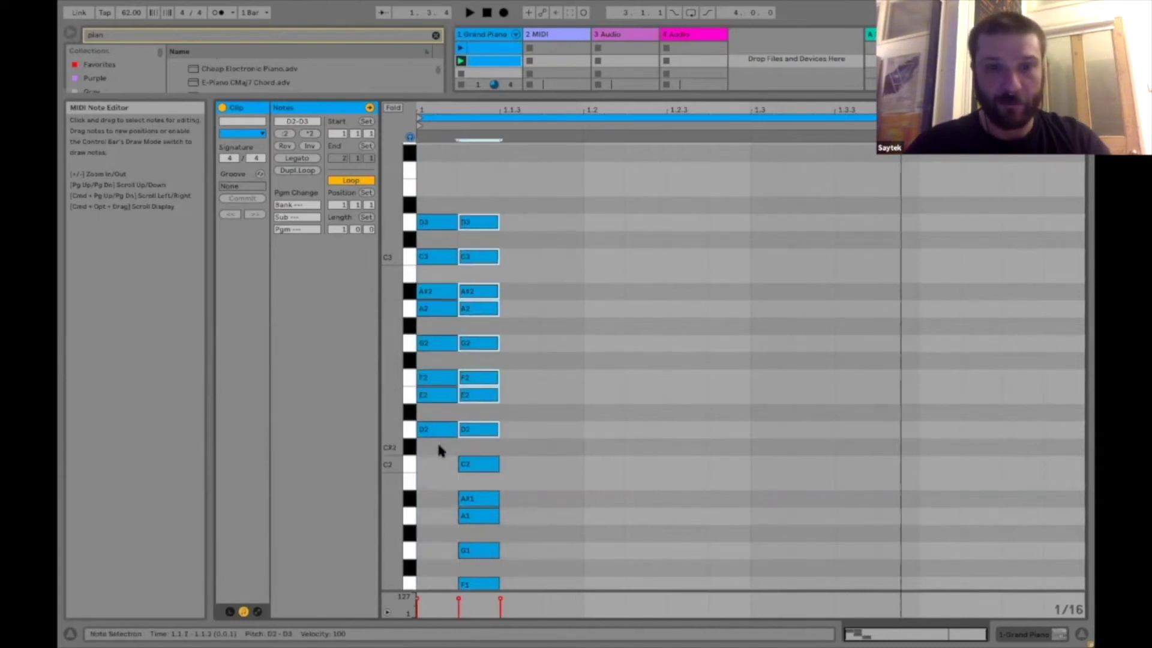
key("shift+Up")
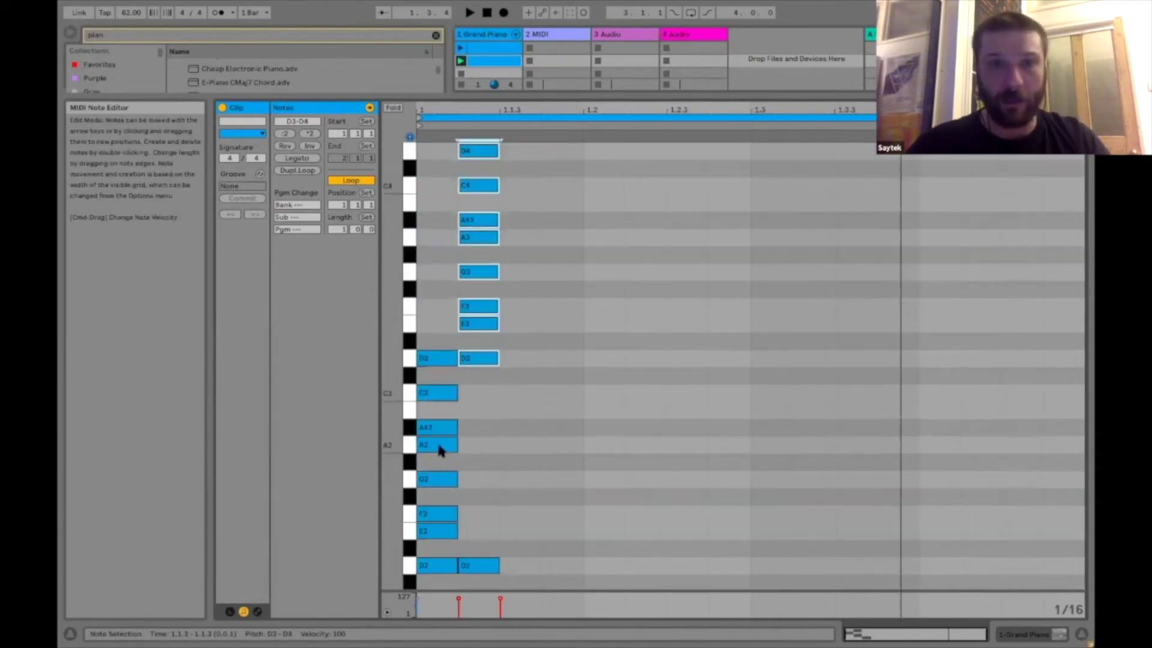
Step: Duplicate the D3 to D4 stack twice, shifting each copy up another octave to span D4 to D5 and D5 to D6
scroll(501, 382, "up", 3)
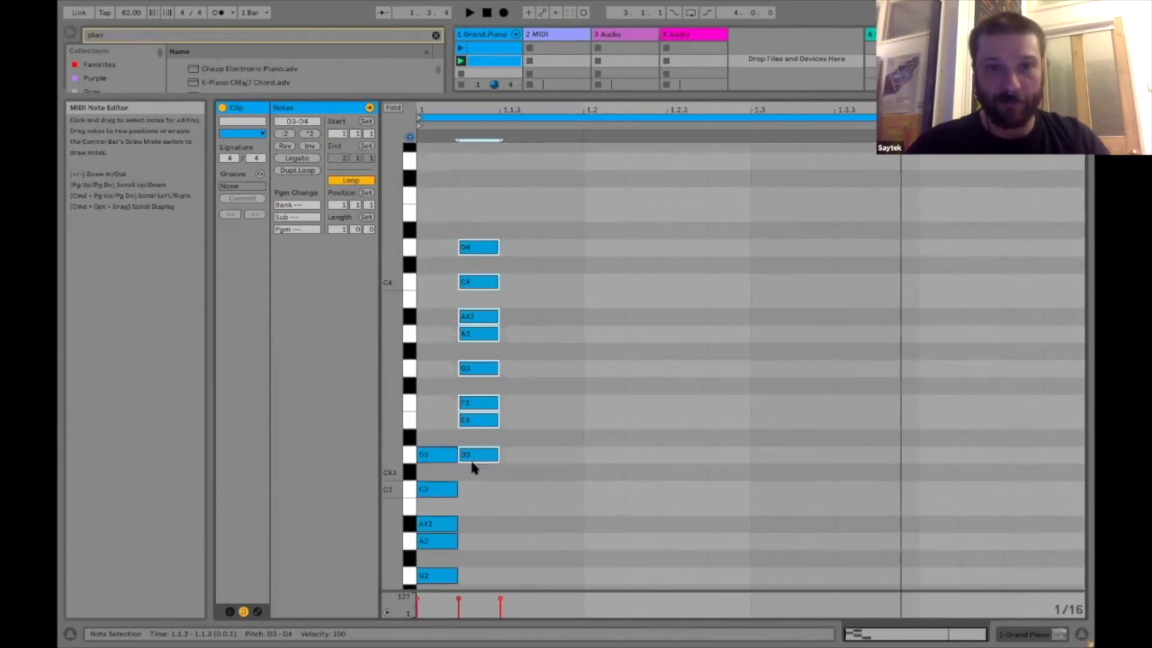
key("super+d")
key("shift+Up")
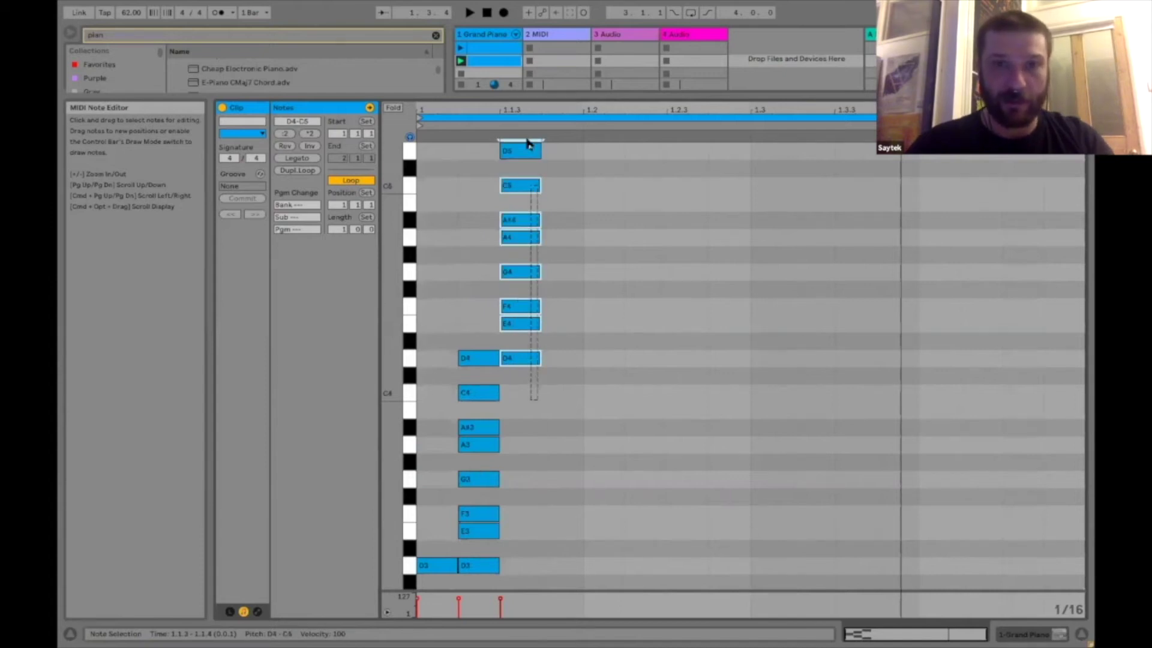
scroll(574, 240, "up", 2)
scroll(574, 240, "up", 1)
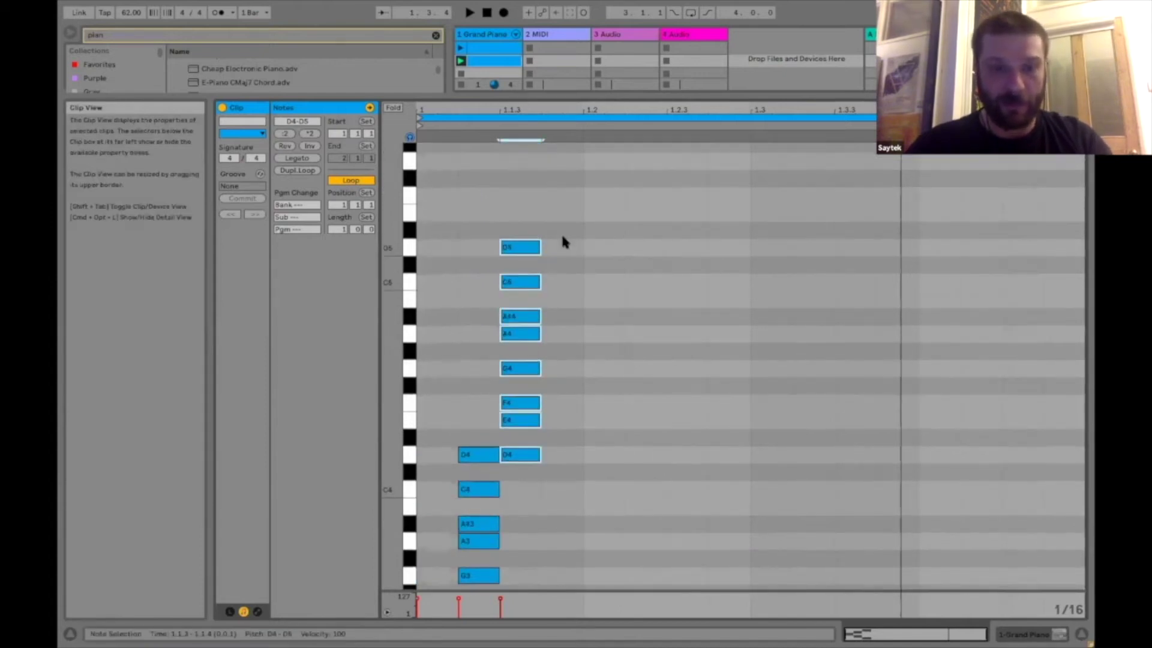
key("super+d")
key("shift+Up")
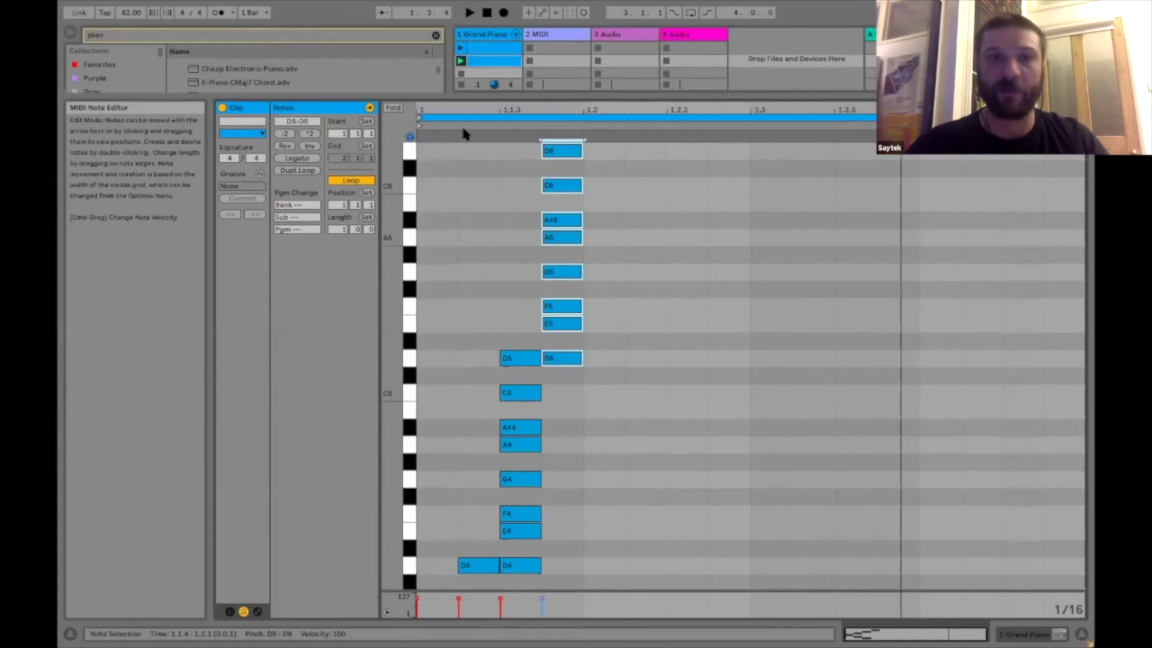
Step: Fold the note rows to the used pitches, move the loop start to 1.3.1 and set the loop length to one bar
left_click(393, 108)
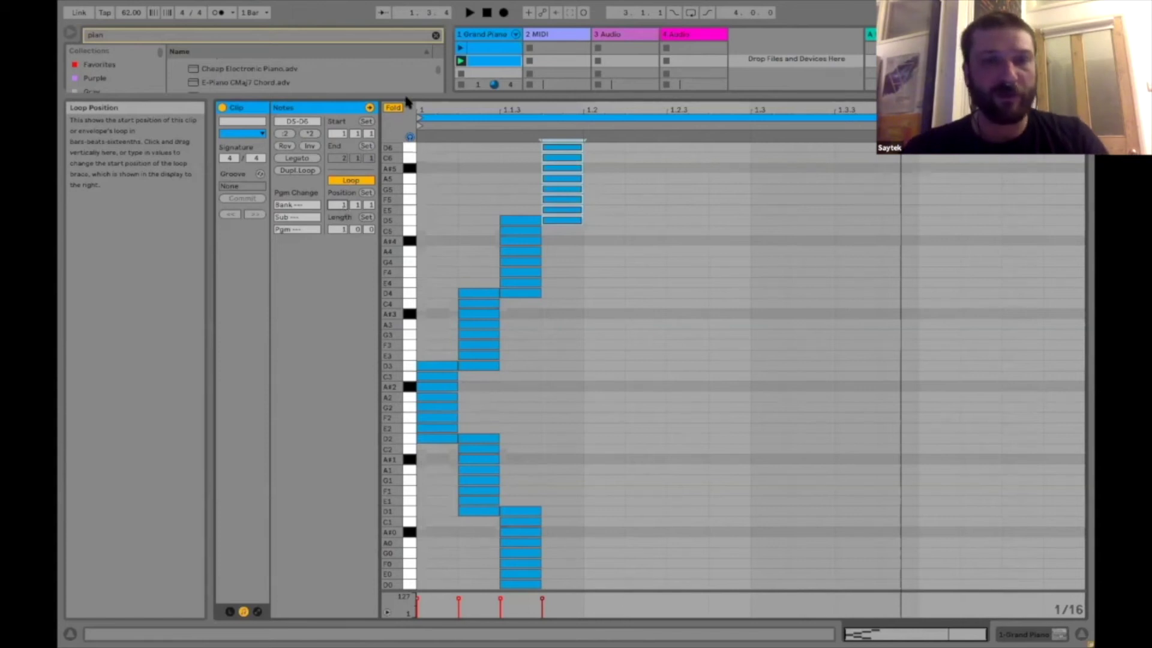
left_click_drag(415, 111, 744, 134)
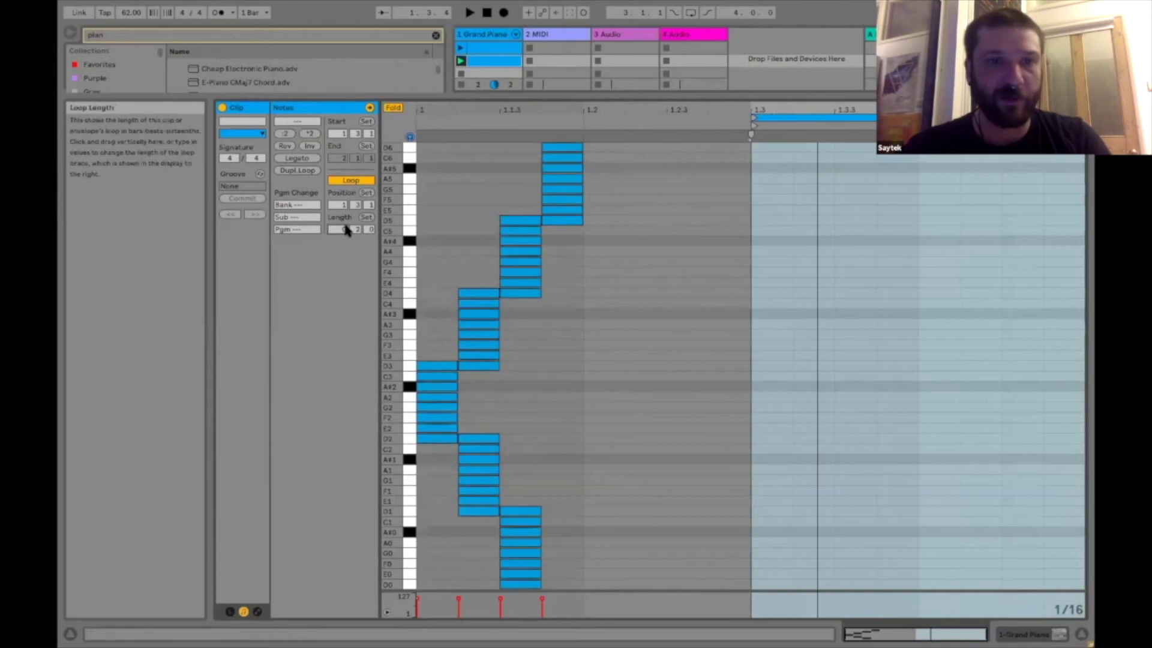
left_click_drag(346, 231, 343, 227)
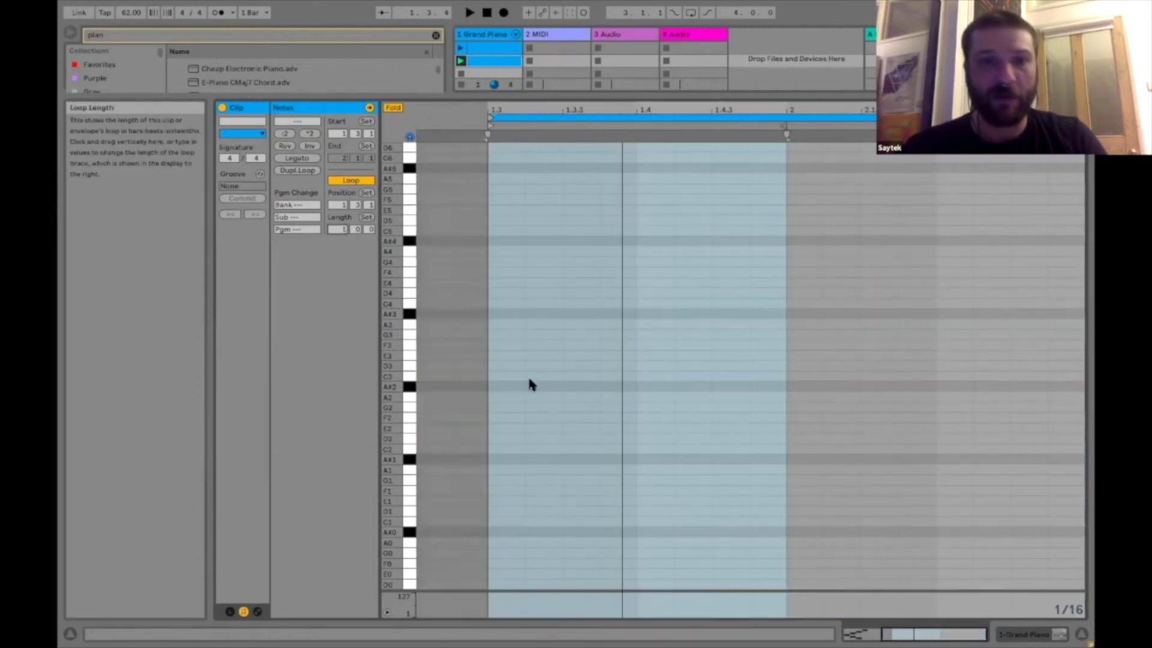
Step: Place sixteenth notes in the loop: E2 at 1.3.1, A2 at 1.3.2, G2 at 1.3.4 and E2 at 1.4.3
left_click(568, 404)
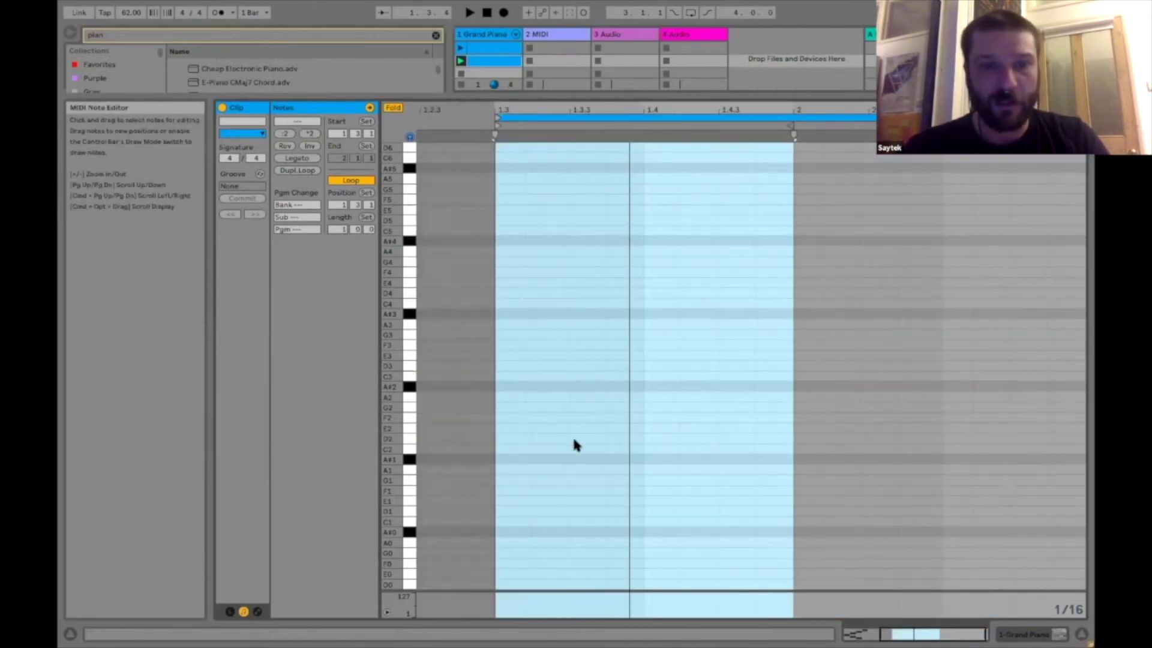
double_click(574, 455)
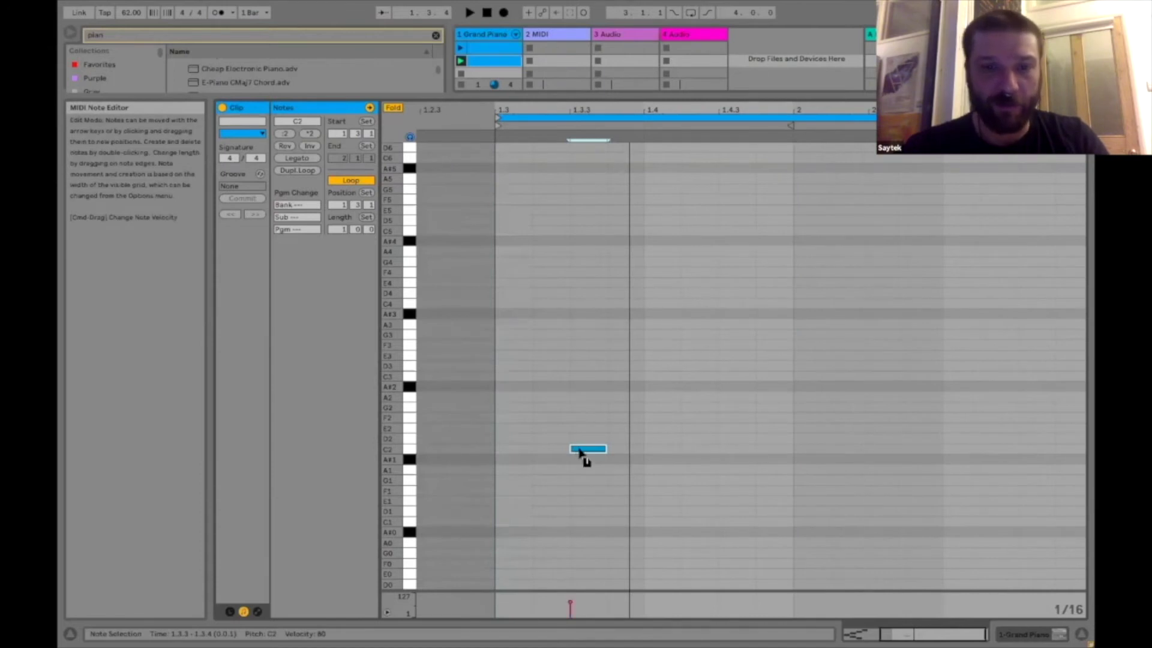
left_click_drag(584, 453, 504, 427)
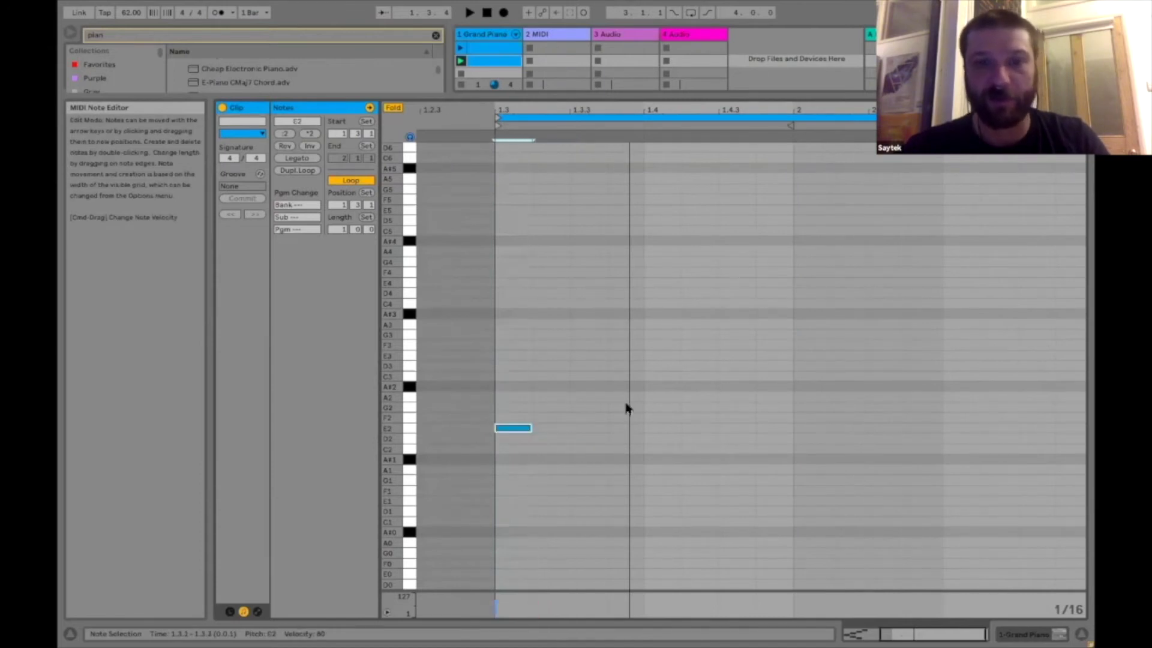
left_click(618, 407)
double_click(619, 408)
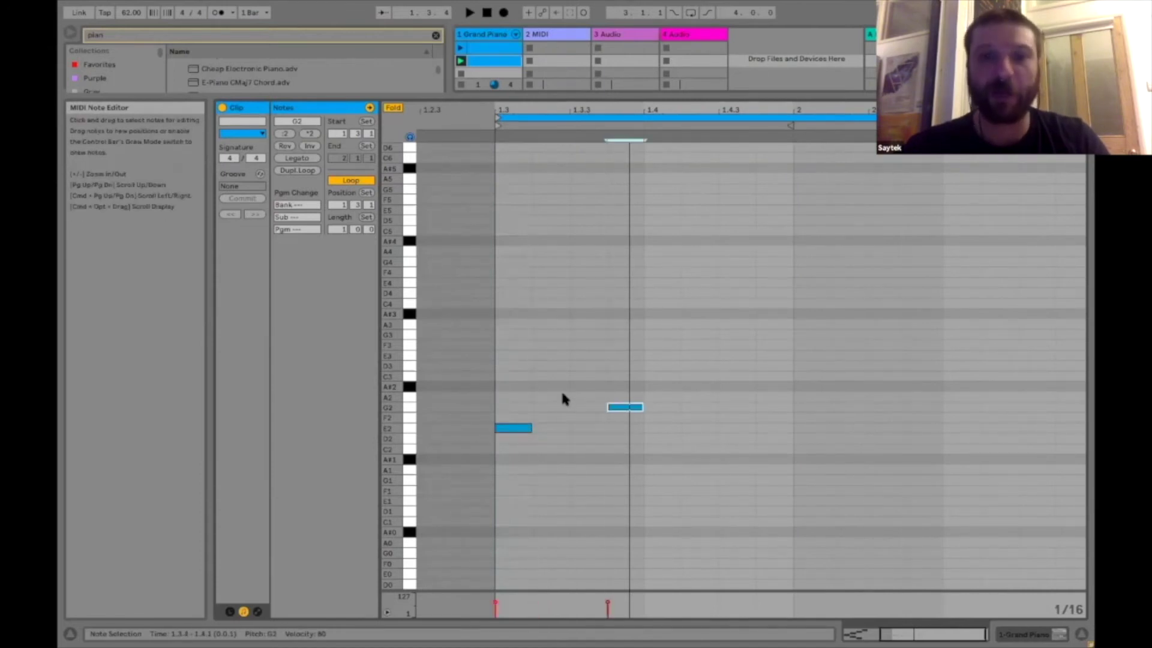
double_click(562, 398)
double_click(730, 427)
Step: Continue the melody with A2 at 1.4.4, G2 at 2.1.2, E3 at 2.1.4, A2 at 2.2.2 and F2 at 2.2.3
left_click(764, 400)
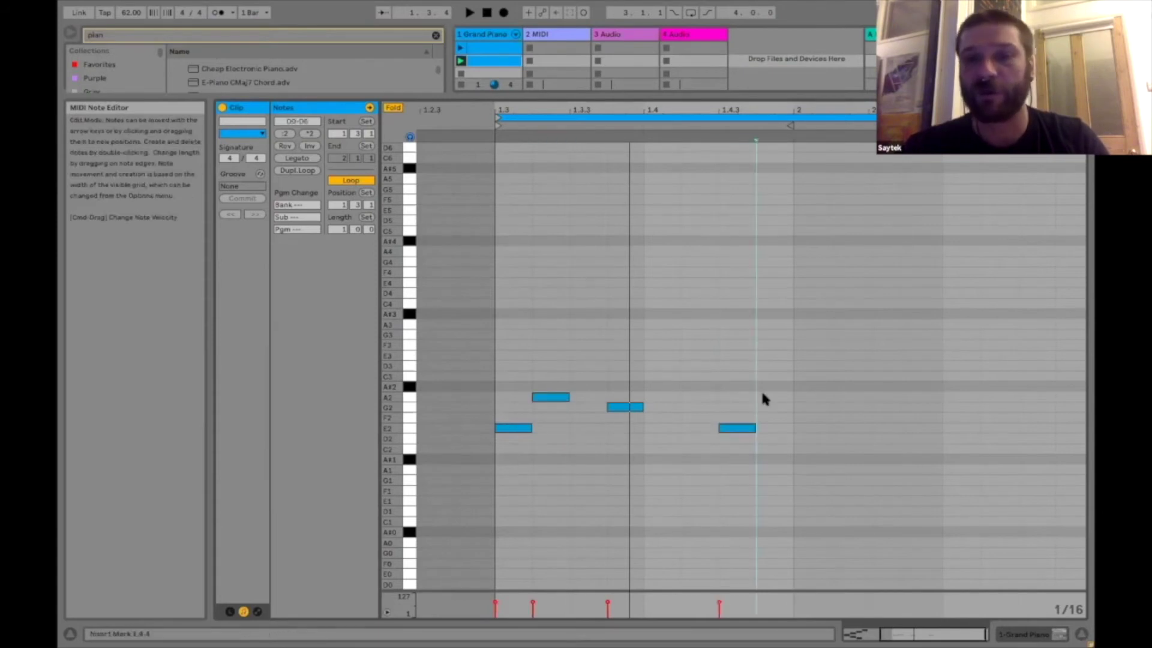
double_click(774, 398)
double_click(849, 407)
double_click(930, 355)
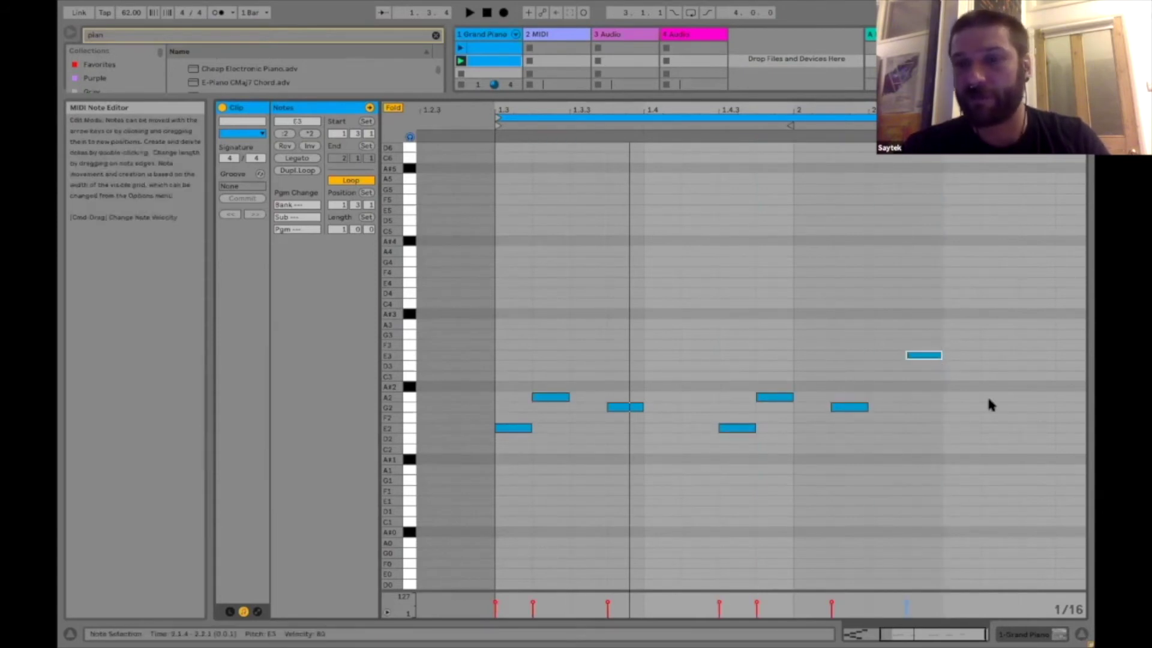
double_click(999, 397)
double_click(1036, 418)
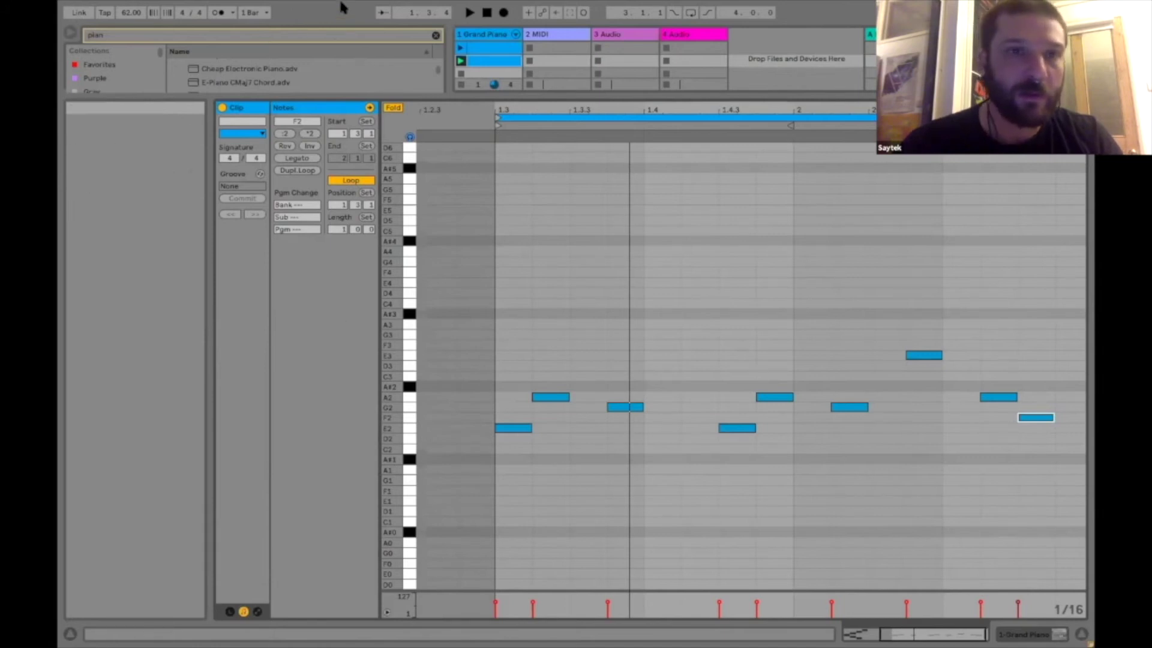
Step: Set the tempo to 112 BPM and launch the Grand Piano clip
mouse_move(547, 7)
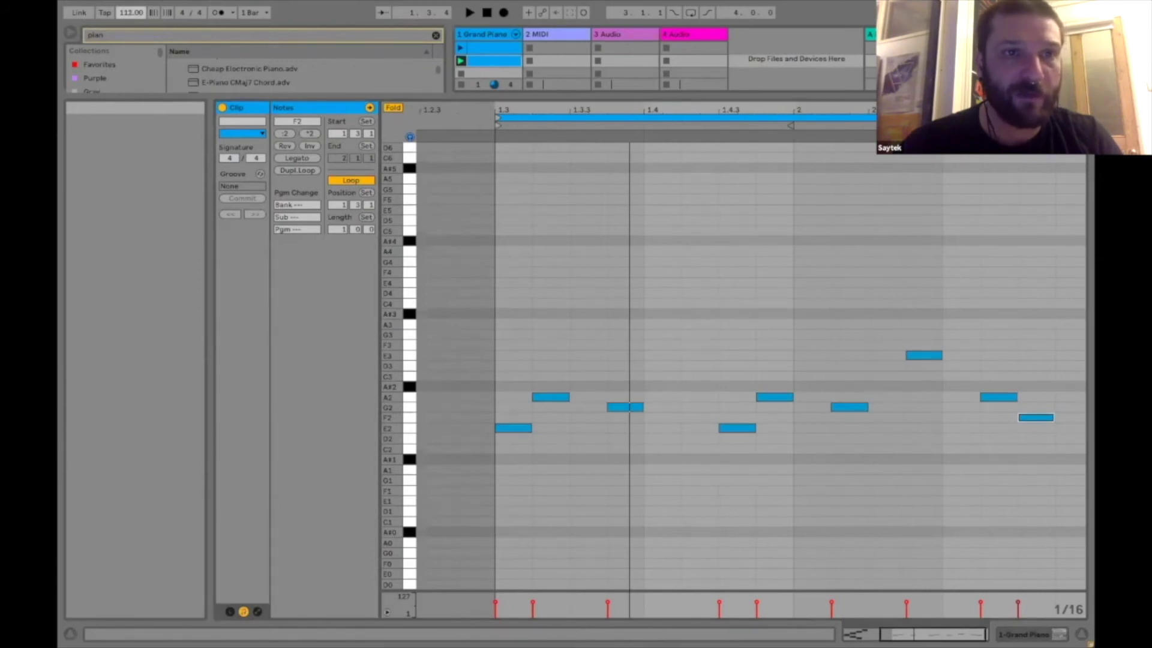
left_click(461, 61)
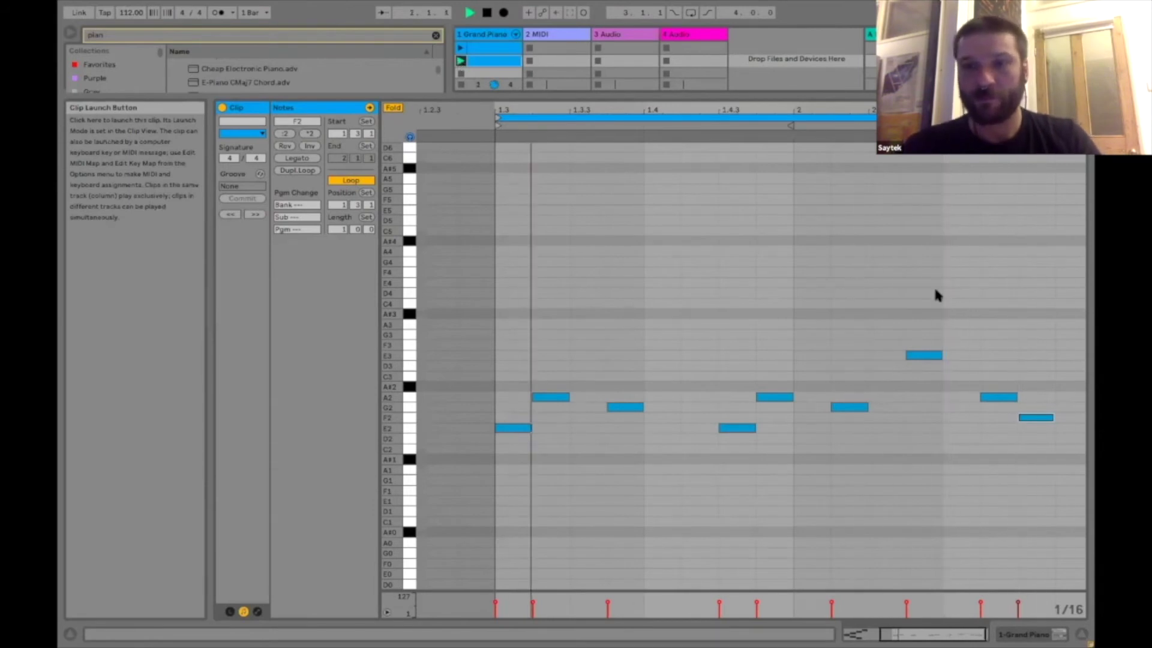
Step: Move the last F2 note to 2.2.4, add an E4 note at 2.1.3 and stop playback
left_click(1043, 419)
left_click_drag(1043, 419, 1080, 419)
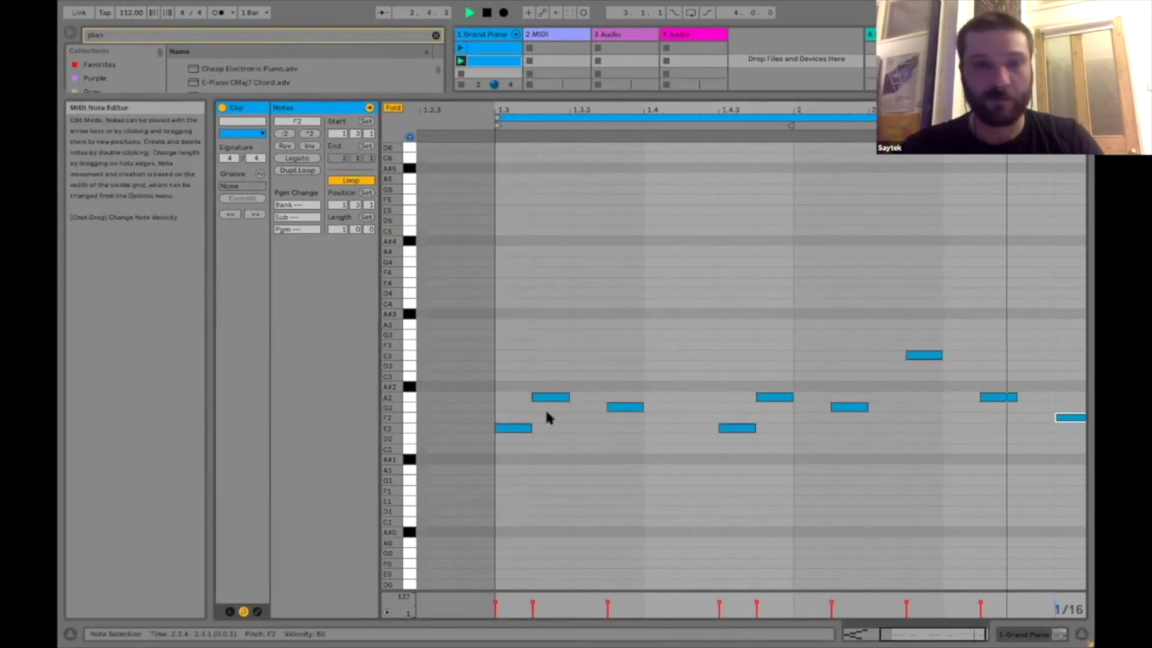
scroll(545, 405, "left", 1)
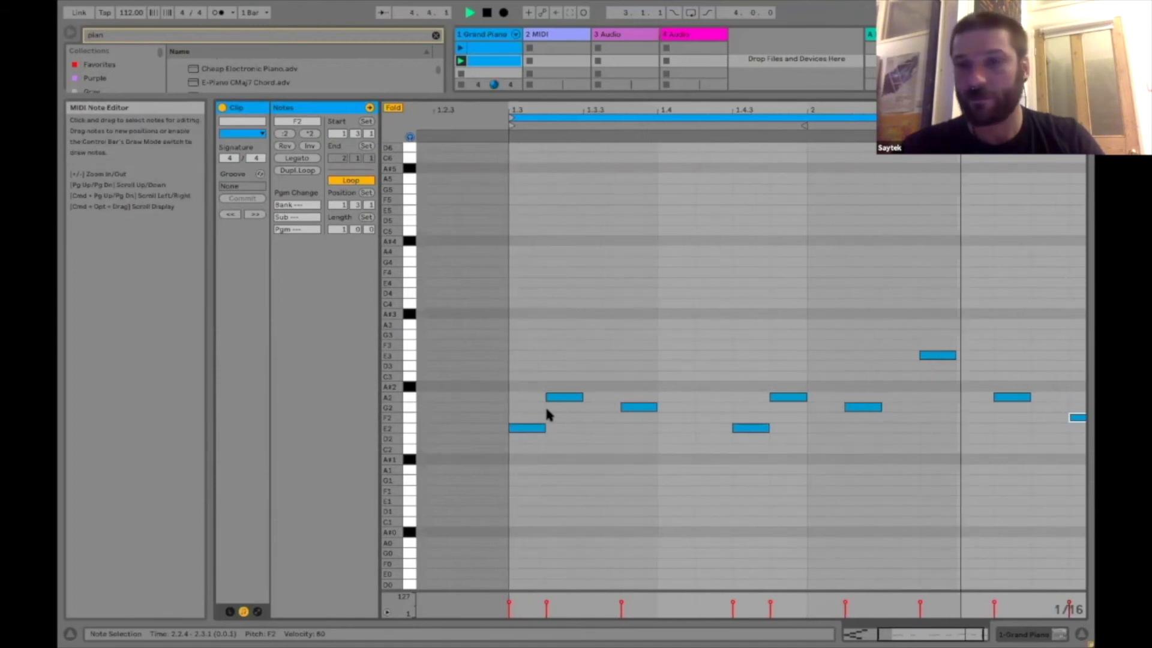
double_click(878, 283)
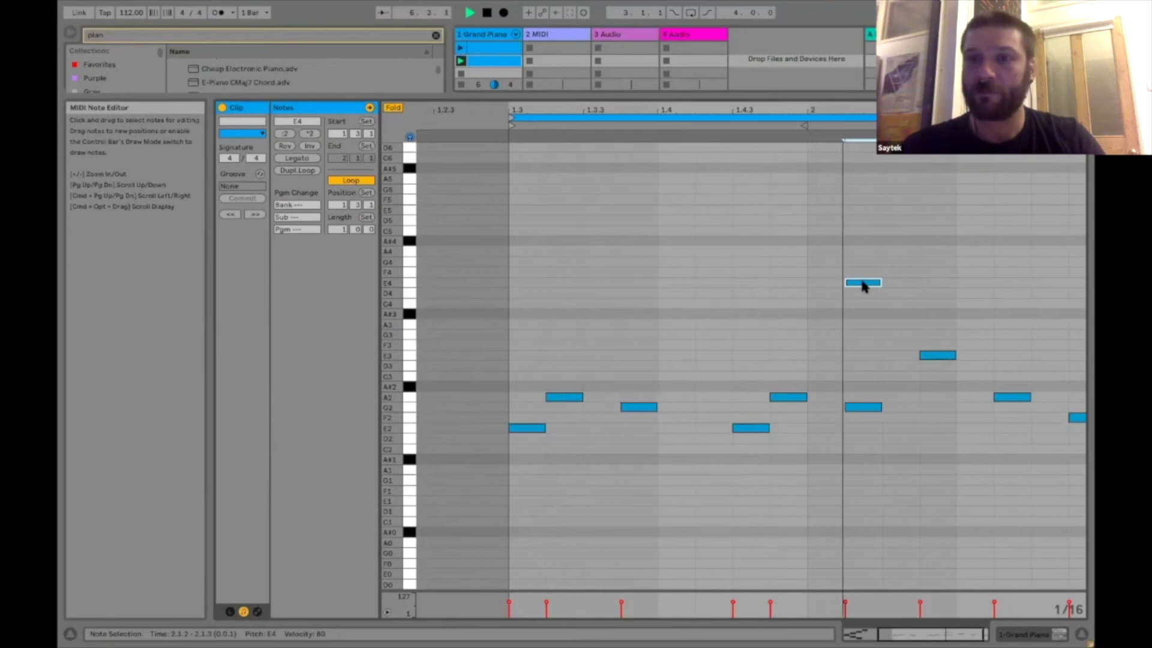
left_click_drag(865, 286, 901, 286)
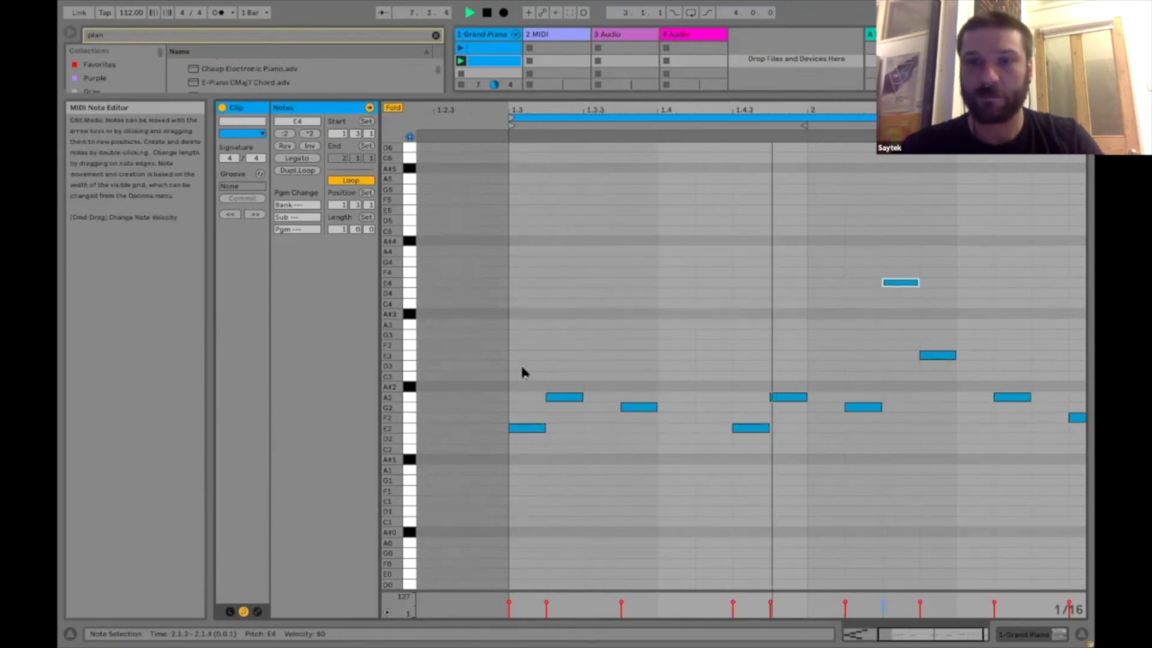
key("space")
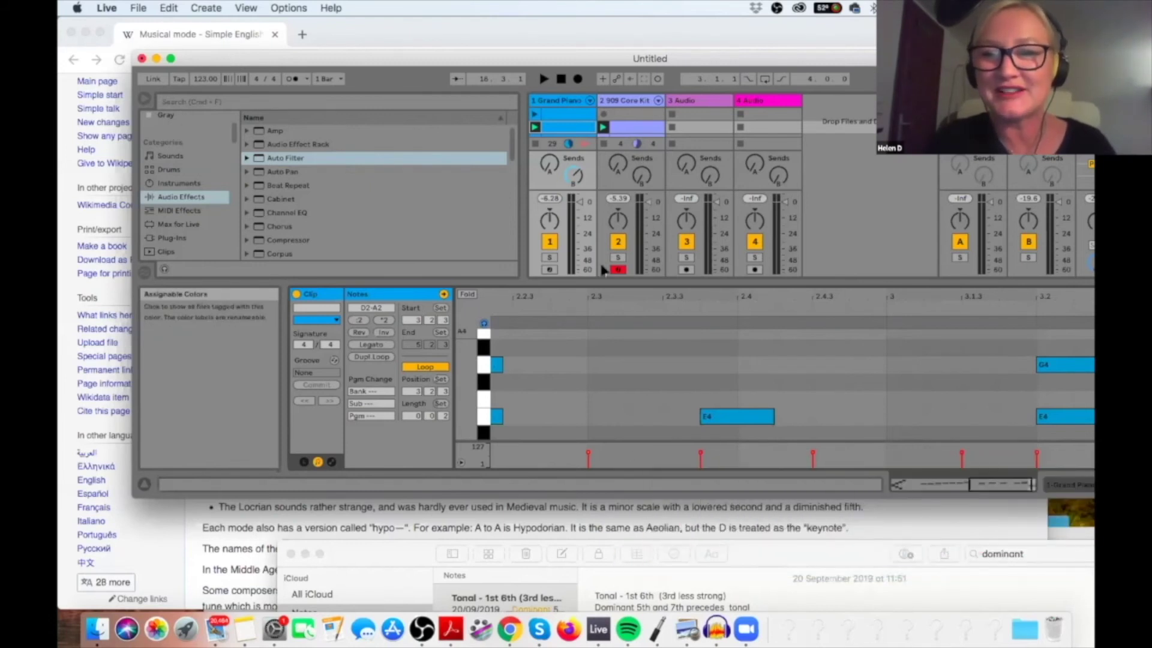
Step: Load the C Major preset of the Scale MIDI effect onto the Grand Piano track
left_click(200, 198)
scroll(200, 198, "down", 2)
left_click(191, 174)
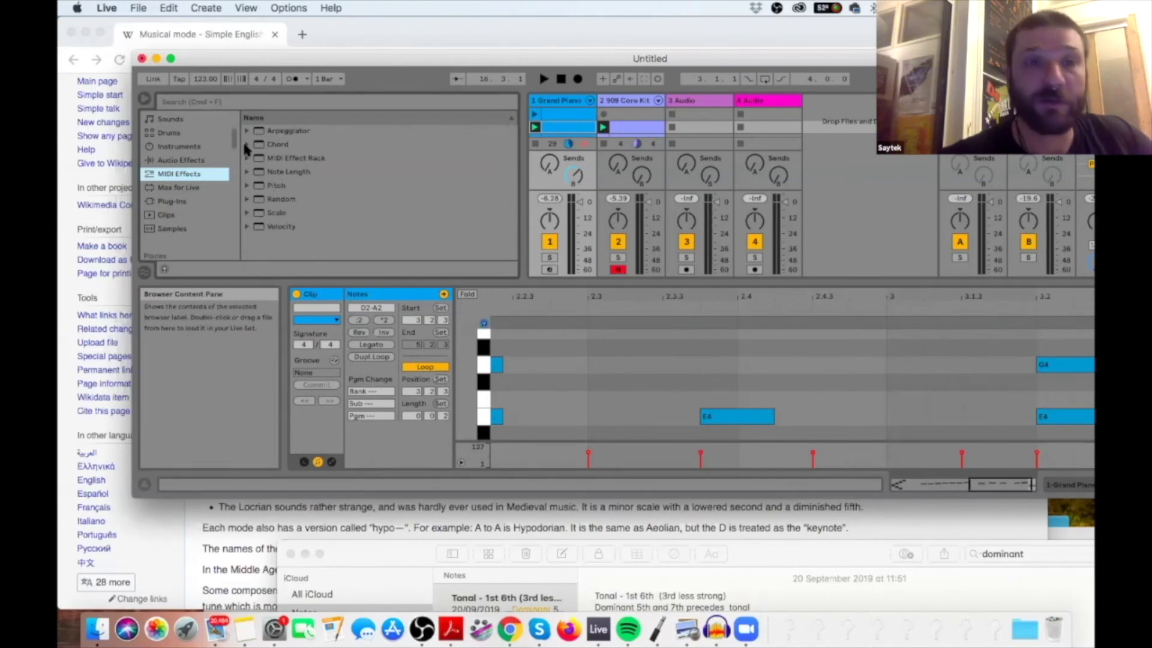
left_click(258, 214)
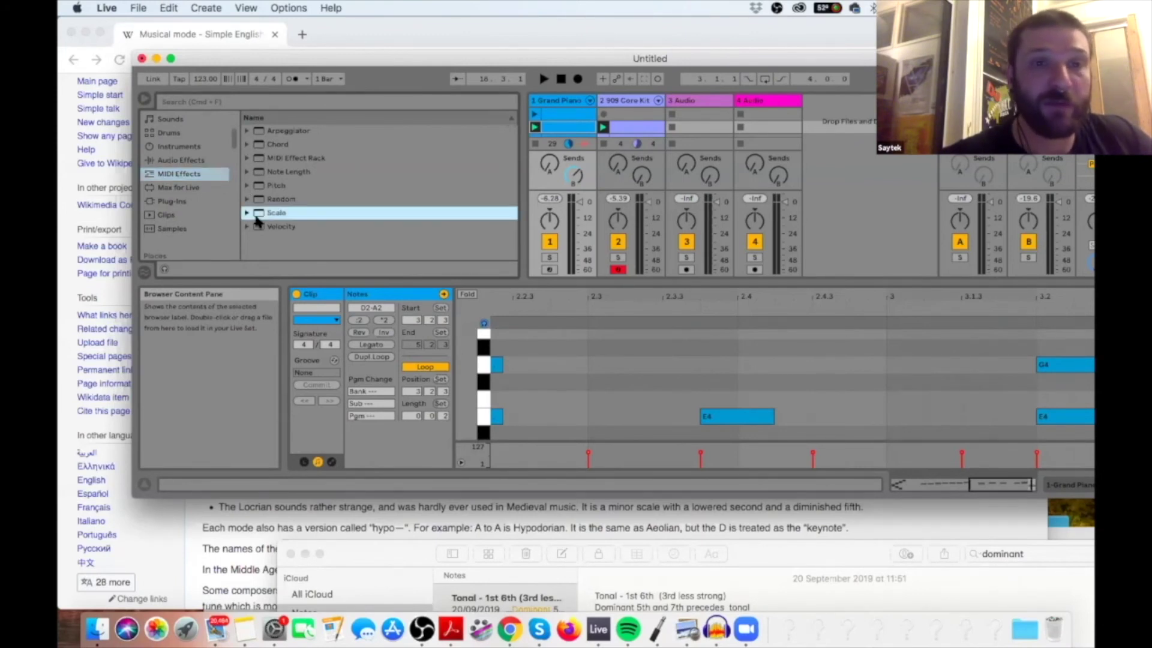
left_click(248, 214)
scroll(259, 224, "down", 5)
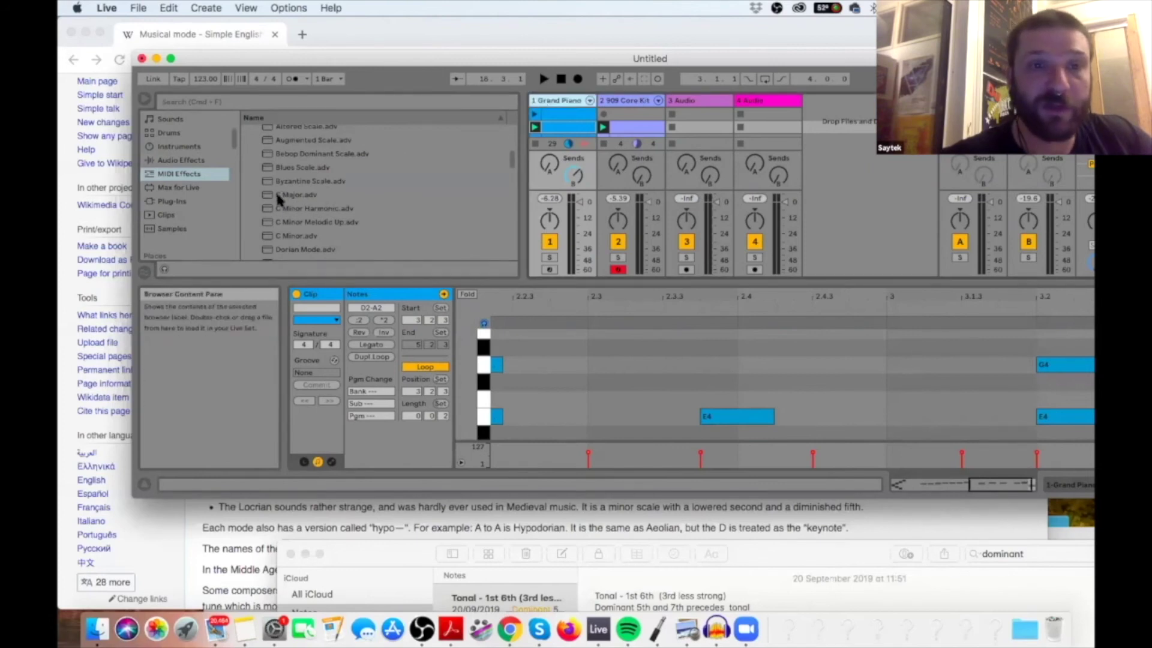
left_click_drag(277, 196, 561, 100)
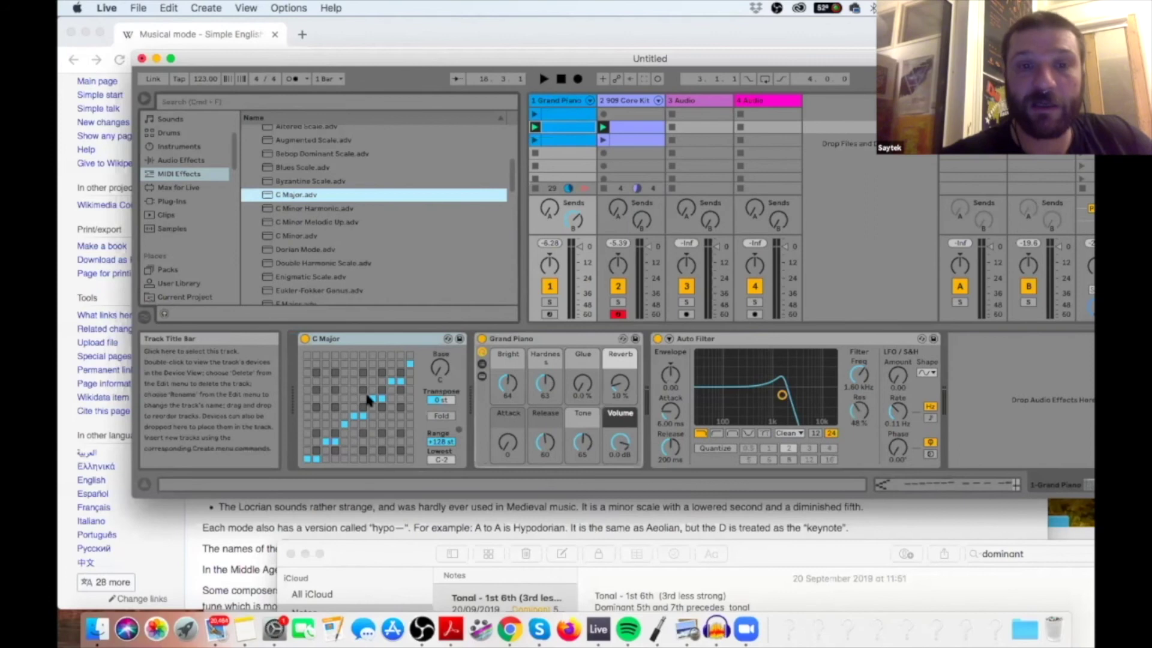
Step: Open the Grand Piano track's second clip and audition the piano-roll keys from E4 up to G4
left_click(561, 128)
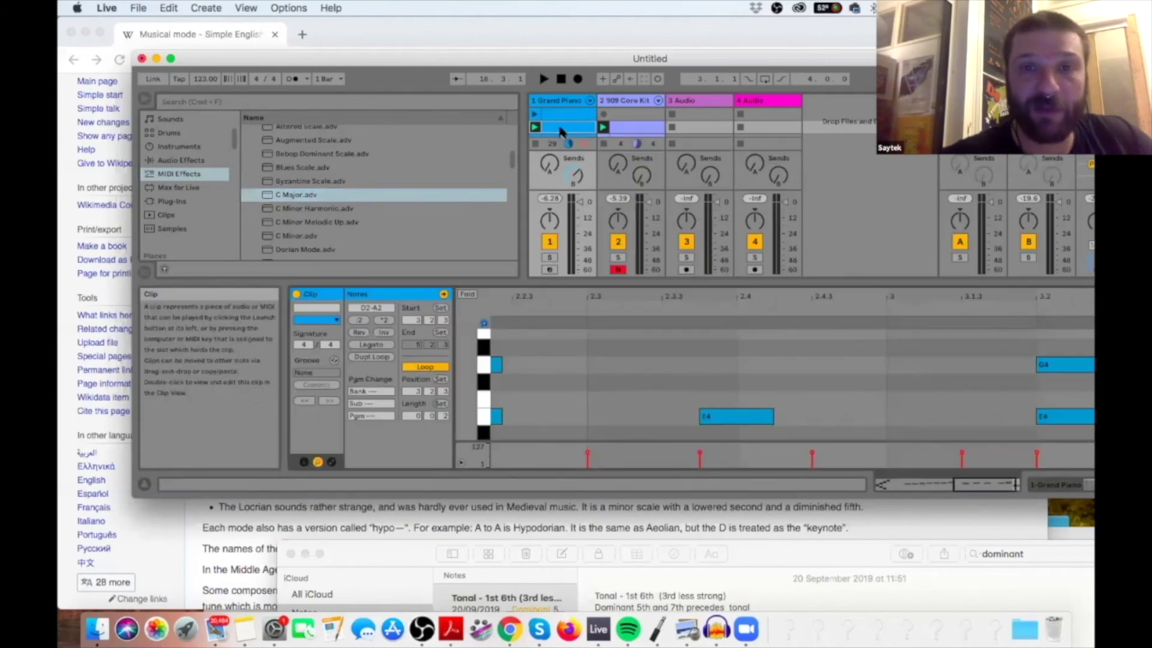
left_click(483, 418)
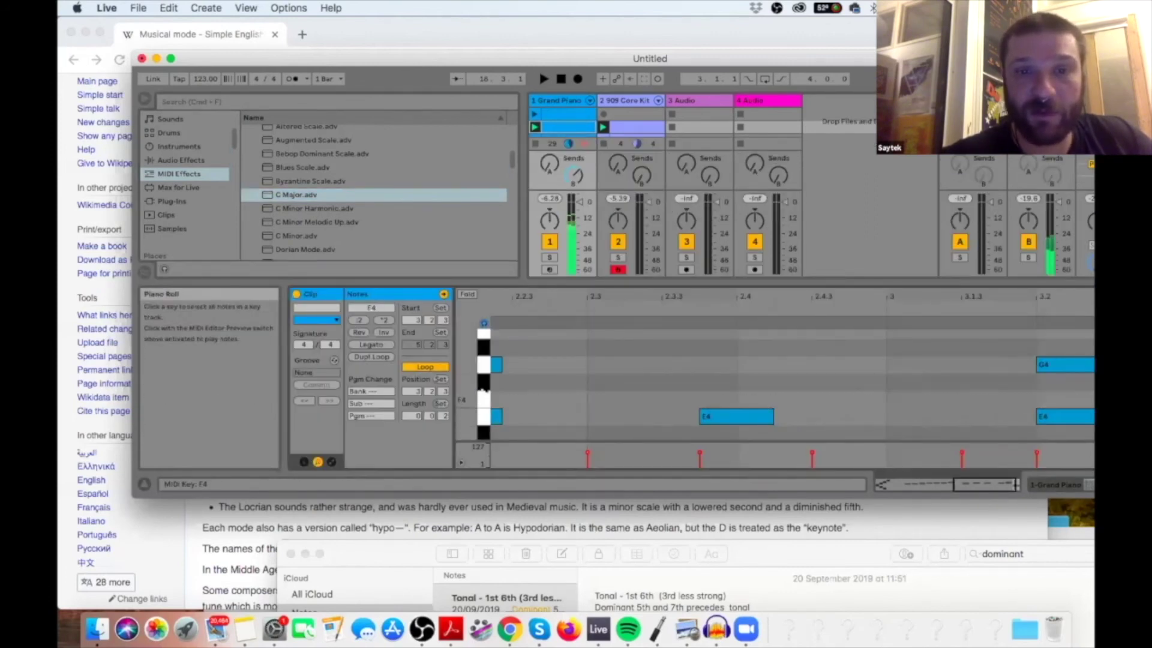
left_click(484, 383)
left_click(484, 365)
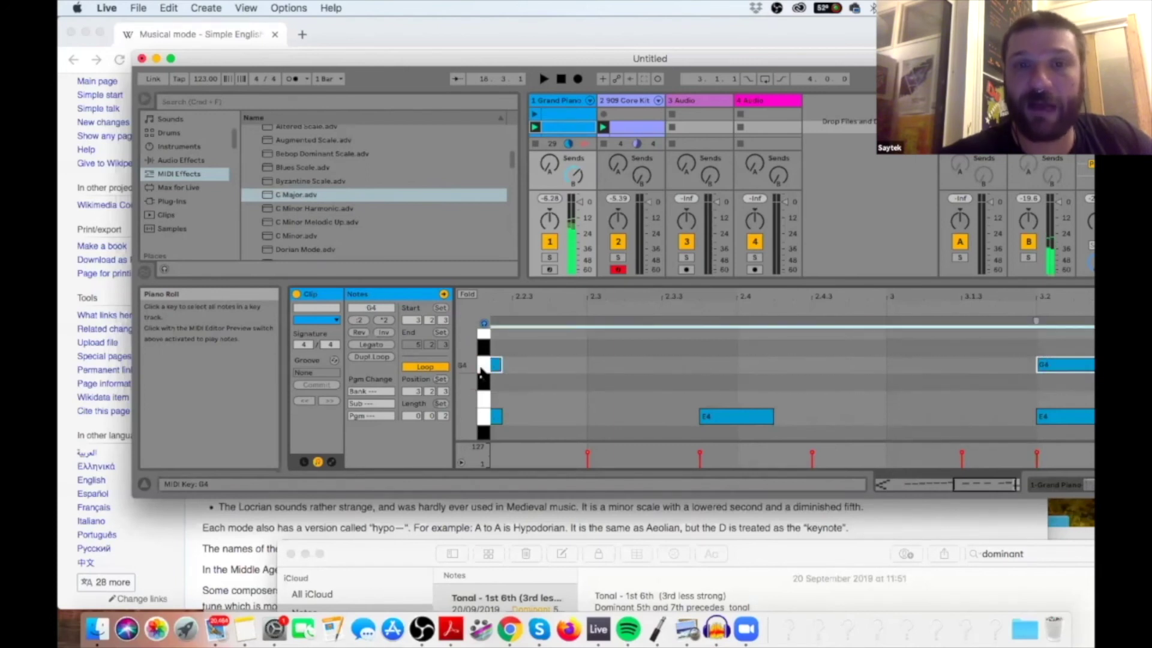
Step: Show the Grand Piano track's devices and set the C Major scale device's Base to D#
double_click(558, 100)
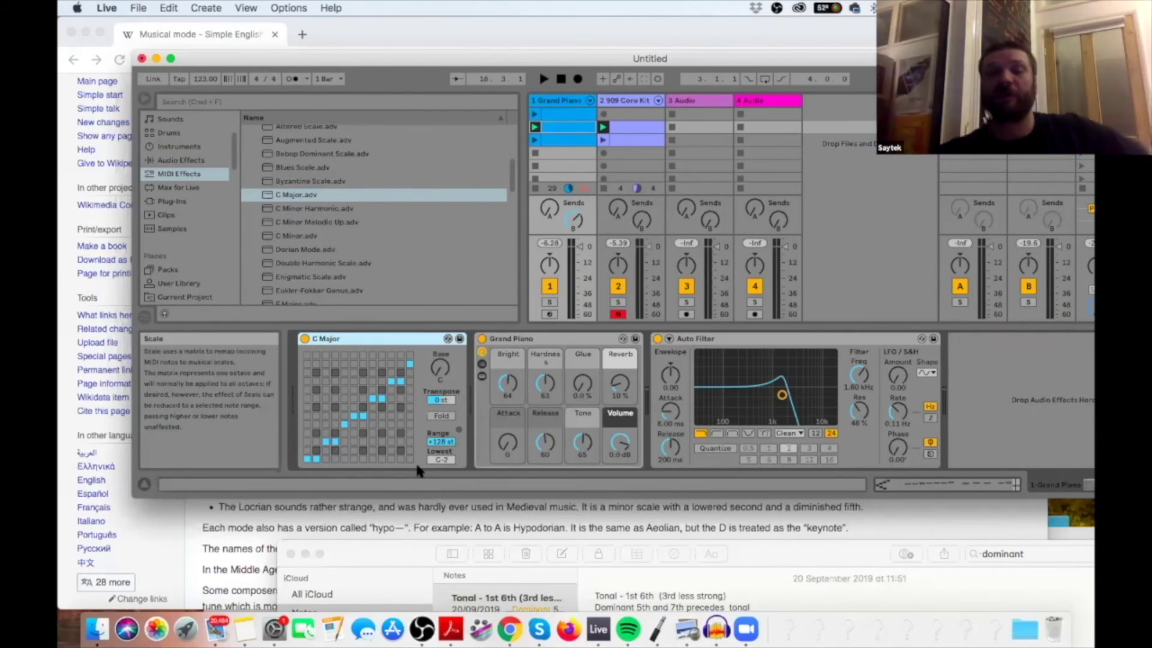
mouse_move(441, 367)
left_mouse_down()
mouse_move(440, 351)
mouse_move(437, 375)
left_mouse_up()
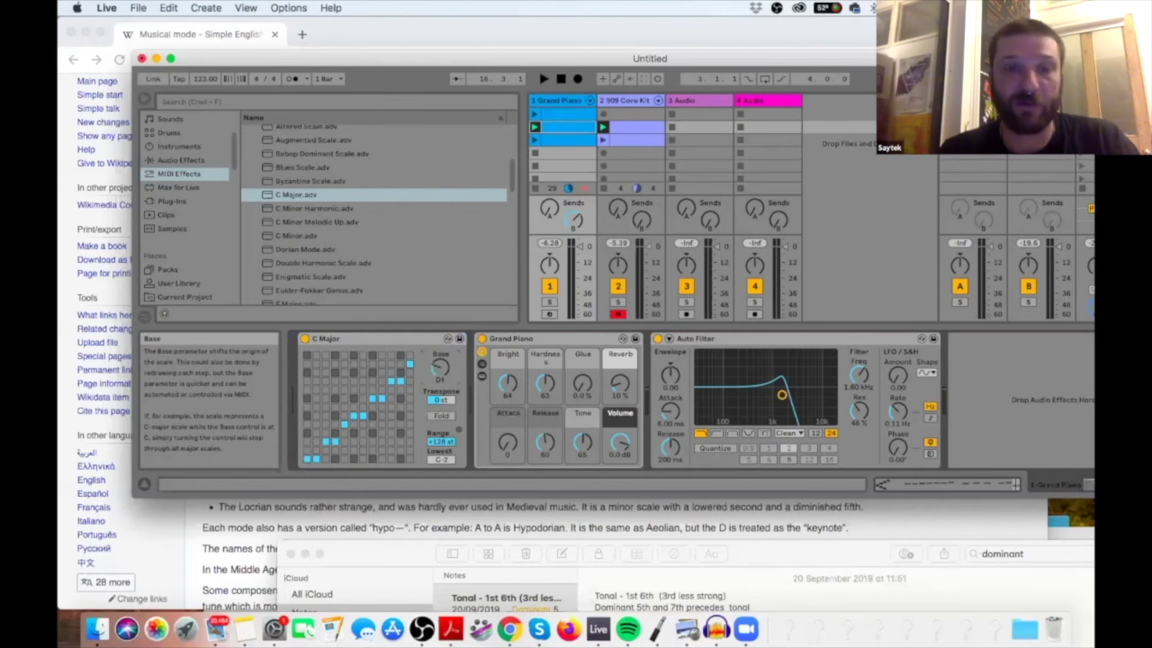
Step: Add the C Minor scale preset to the Grand Piano track and delete that device again
scroll(294, 225, "up", 3)
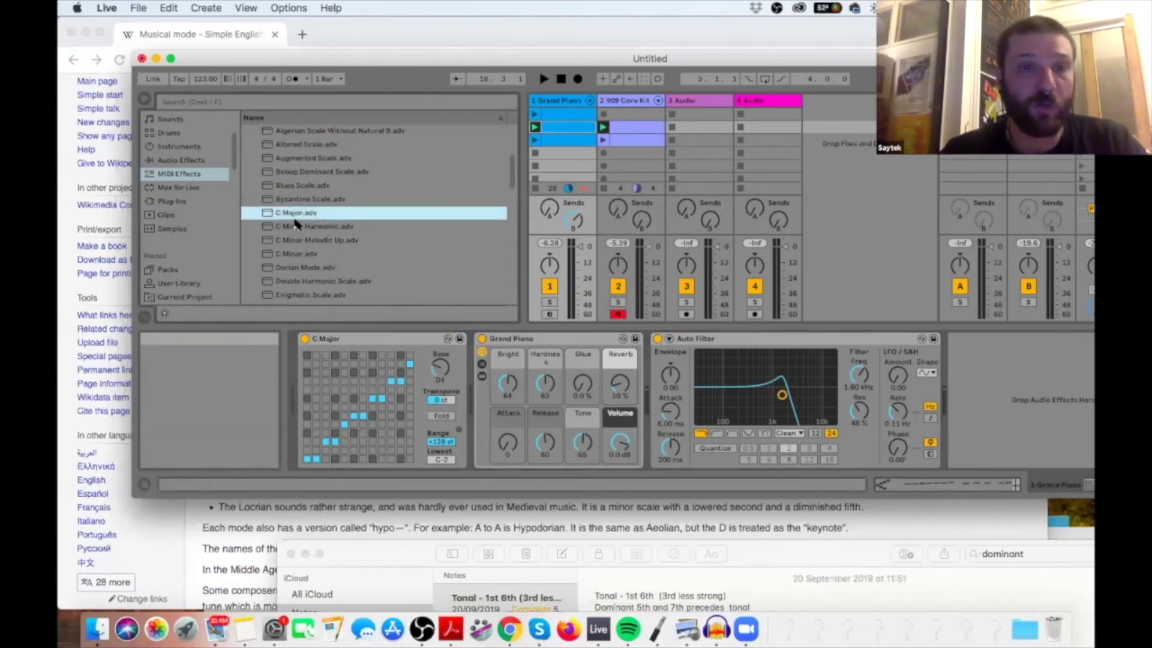
scroll(296, 223, "up", 3)
scroll(295, 223, "down", 5)
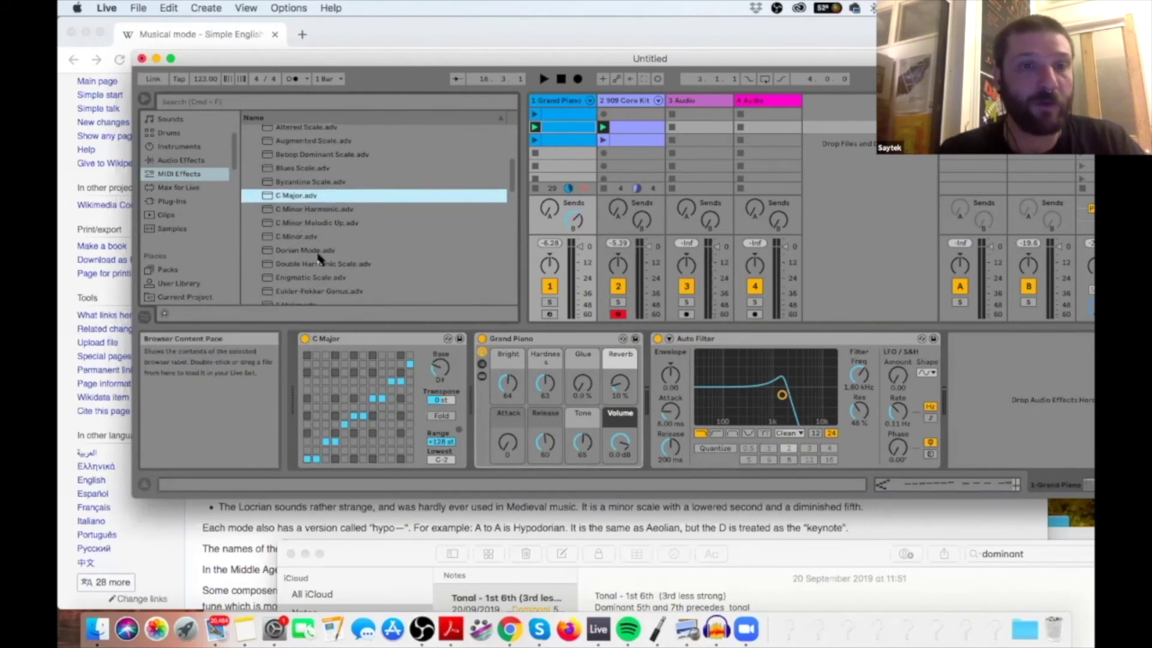
left_click(296, 239)
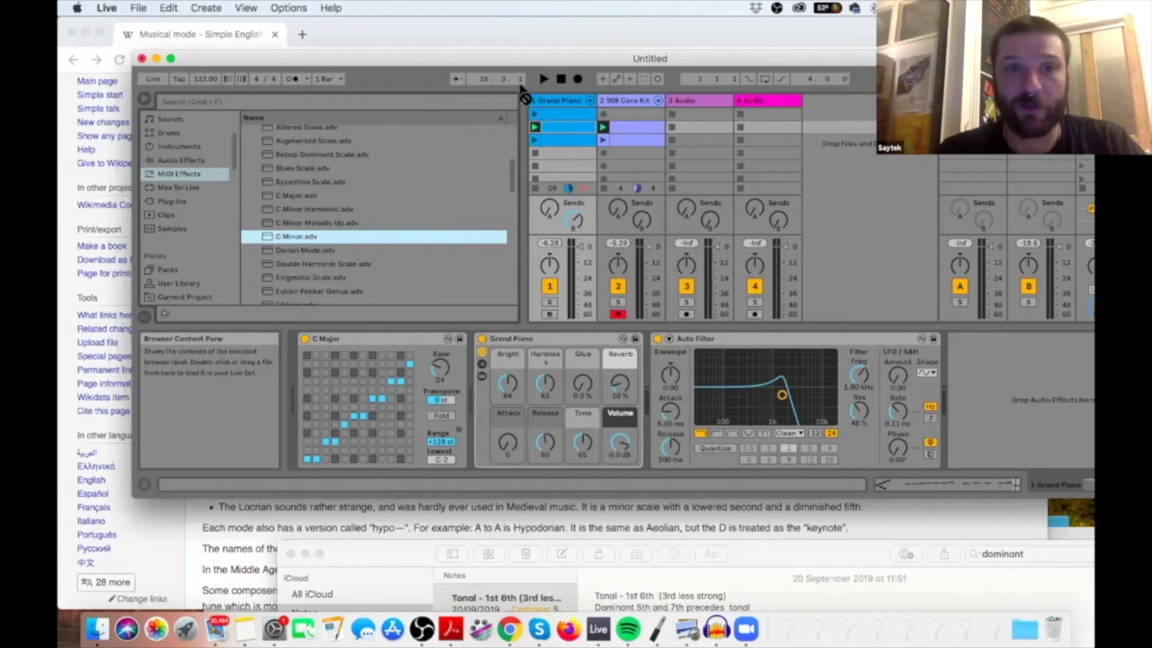
key("Return")
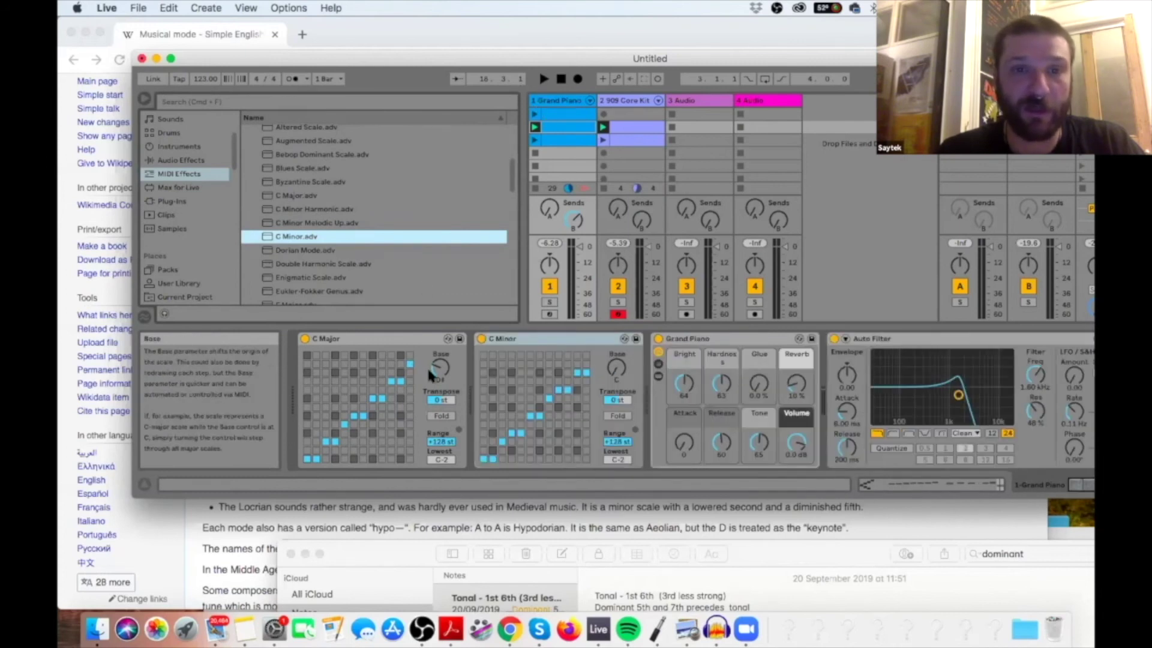
left_click(520, 342)
key("Delete")
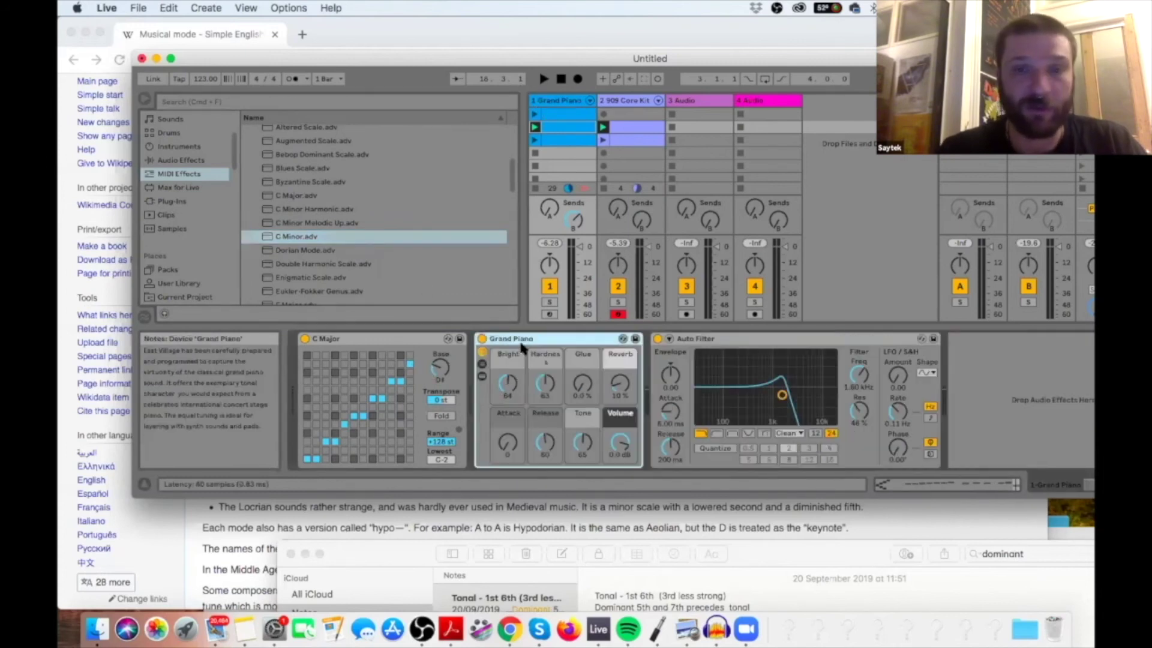
Step: Collapse the Scale effect's preset list and delete the C Major scale device from the Grand Piano track
scroll(341, 206, "up", 5)
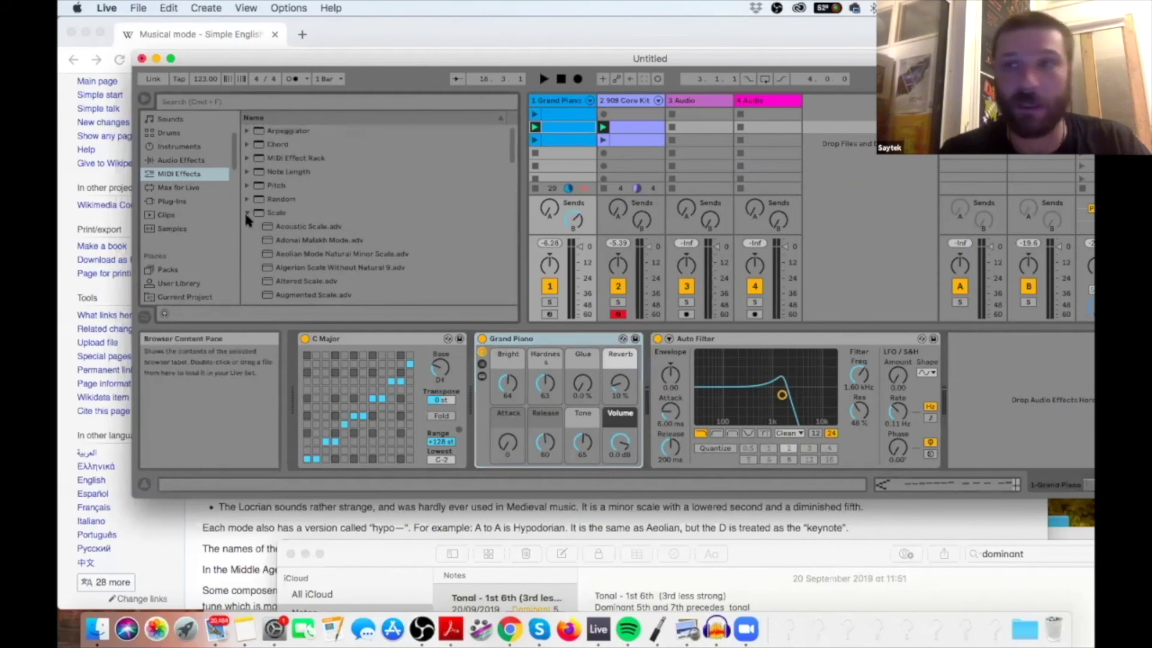
left_click(247, 214)
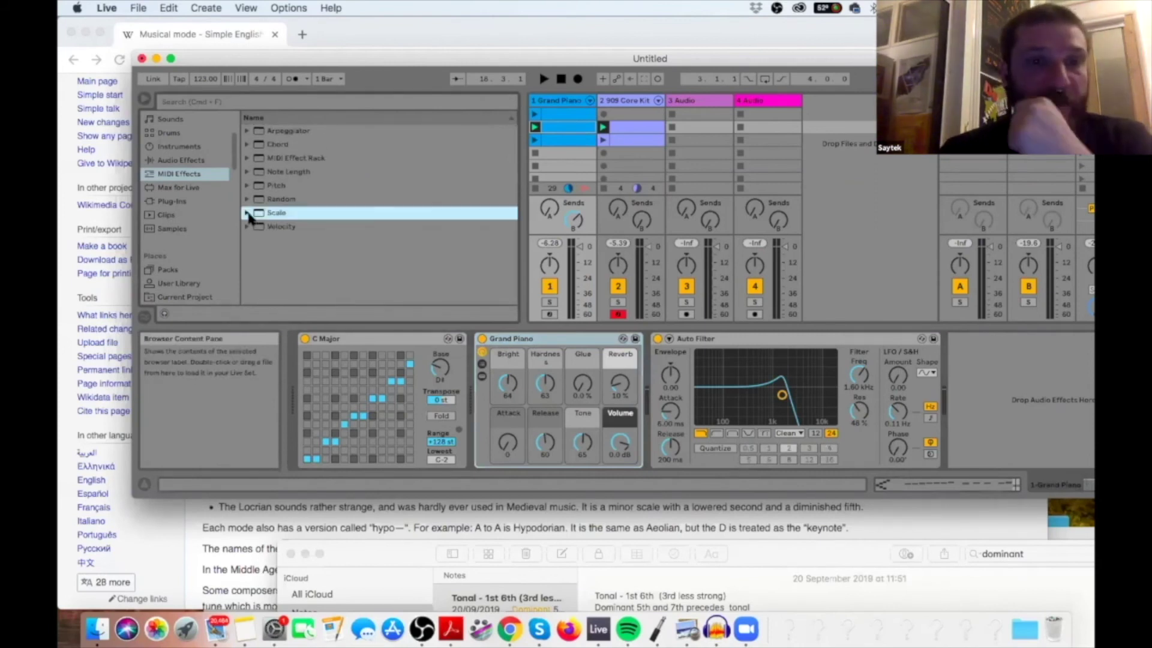
left_click(408, 339)
key("Delete")
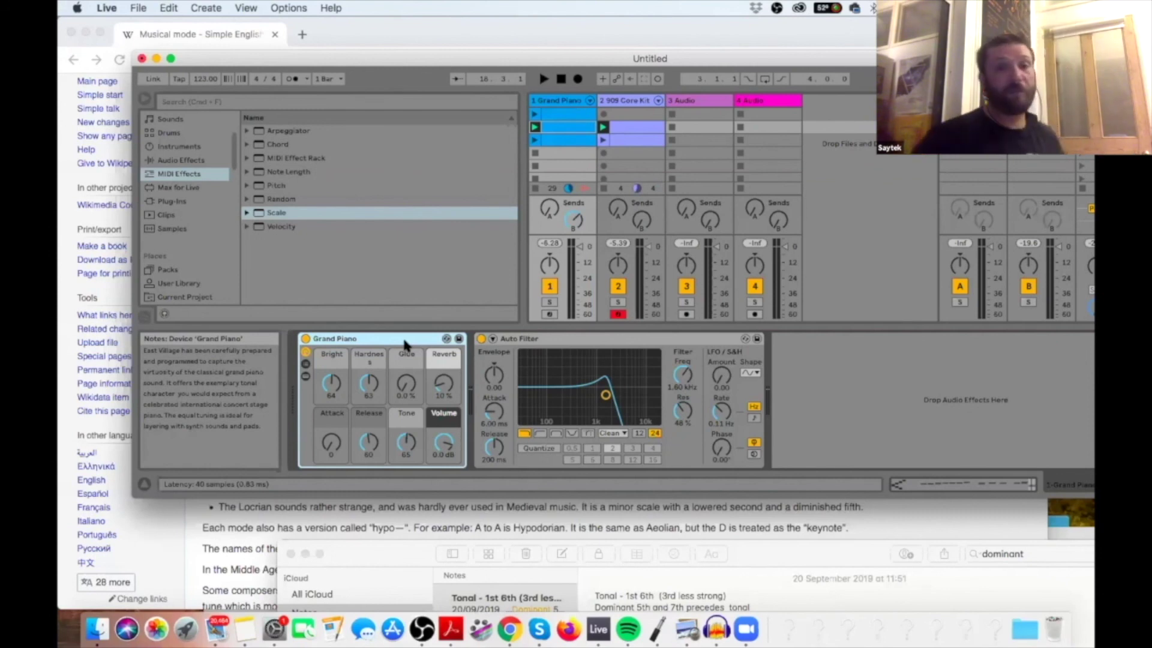
Step: Expand the Chord MIDI effect's presets and select the MinorTim preset
left_click(249, 145)
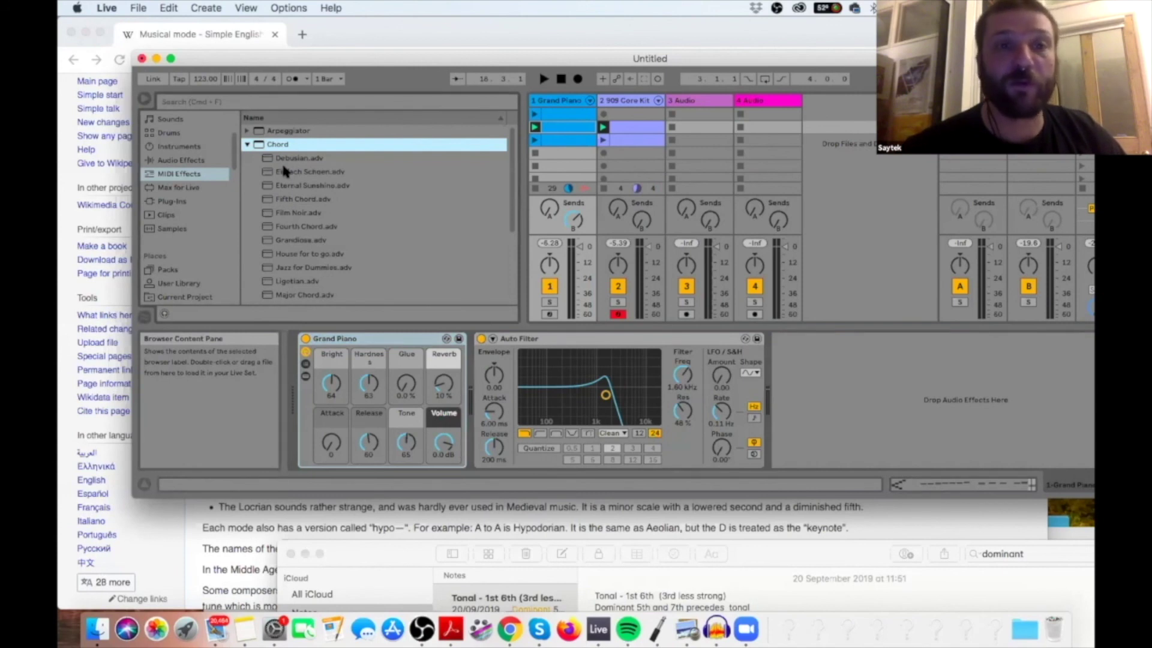
scroll(344, 277, "down", 2)
scroll(344, 284, "down", 2)
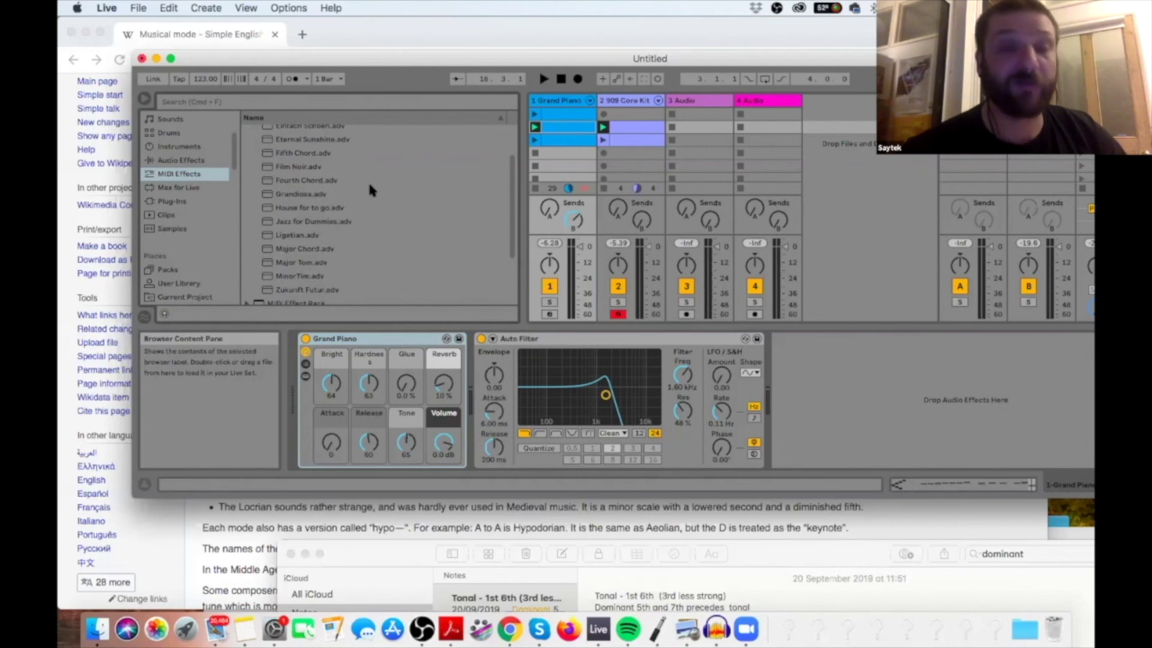
left_click(306, 278)
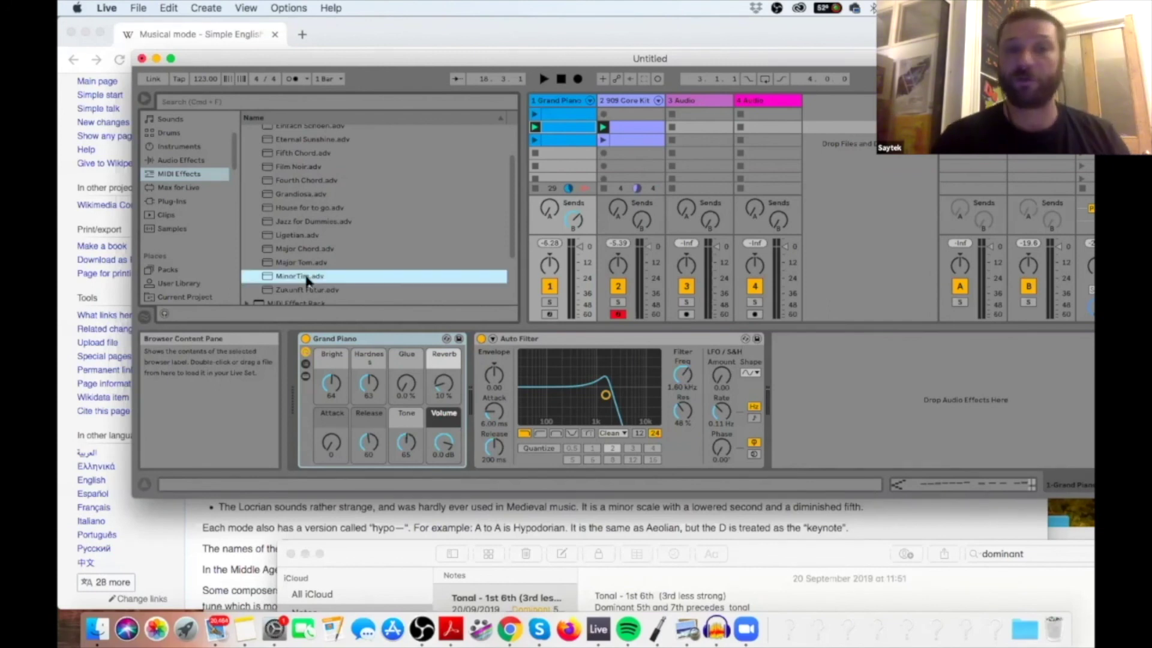